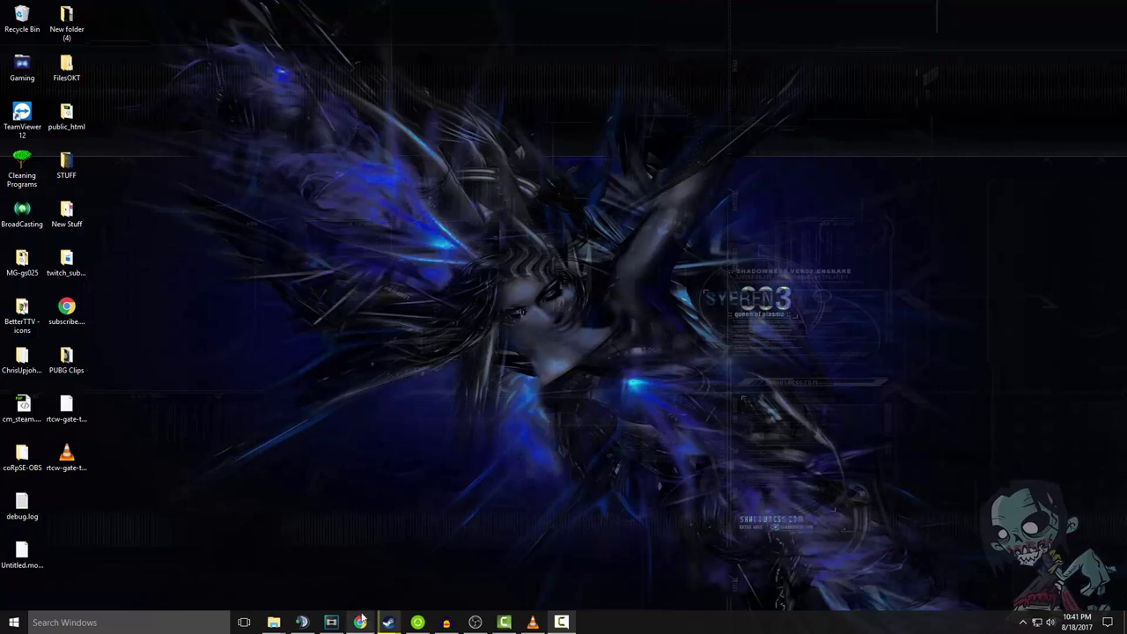
- Maximize OBS and preview the RTCW_doors transition from Starting Soon to BRB and back
click(476, 623)
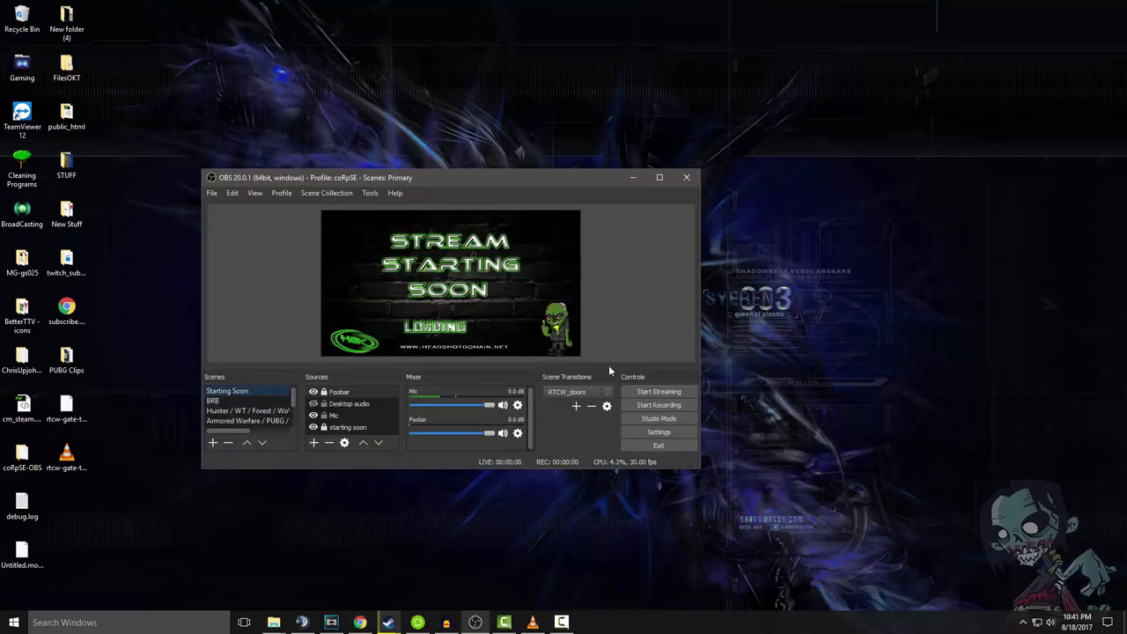
click(659, 177)
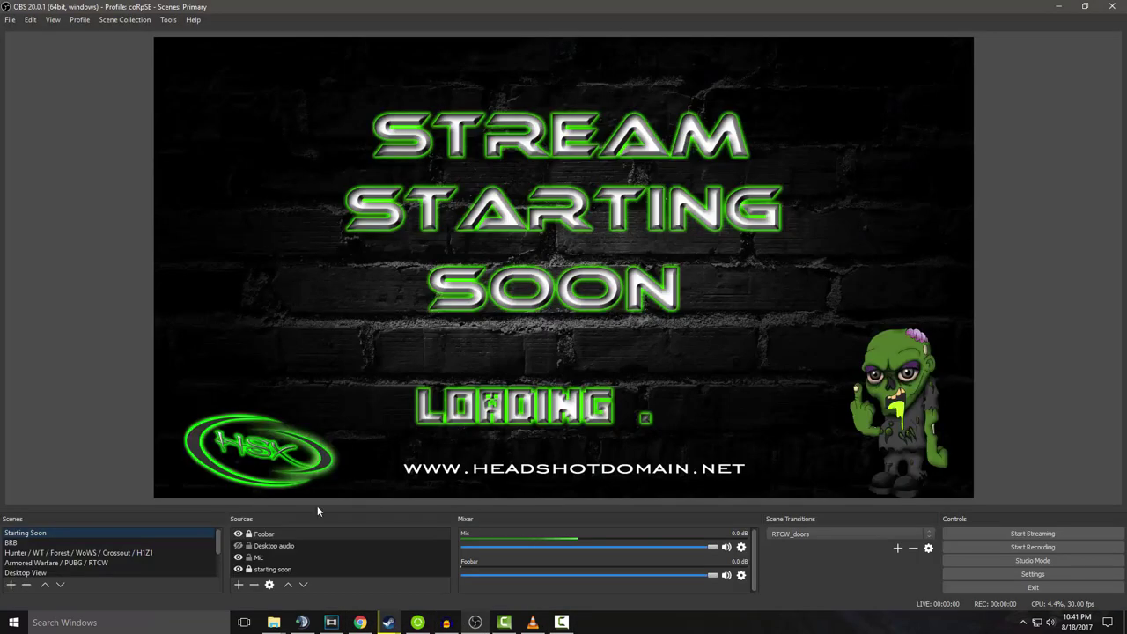
click(43, 543)
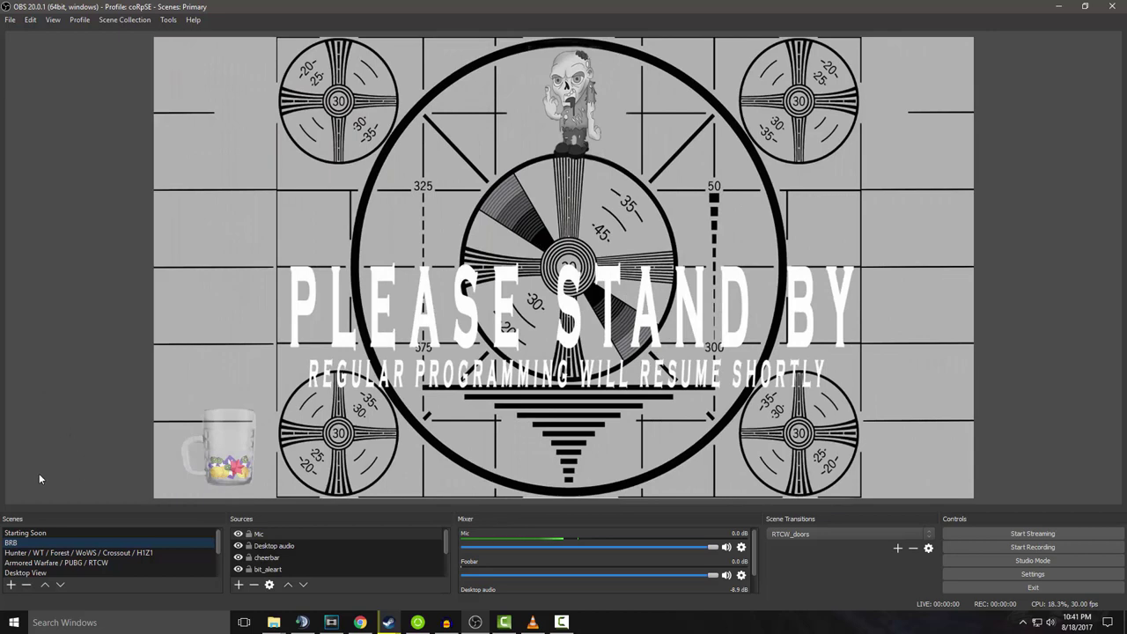
click(114, 533)
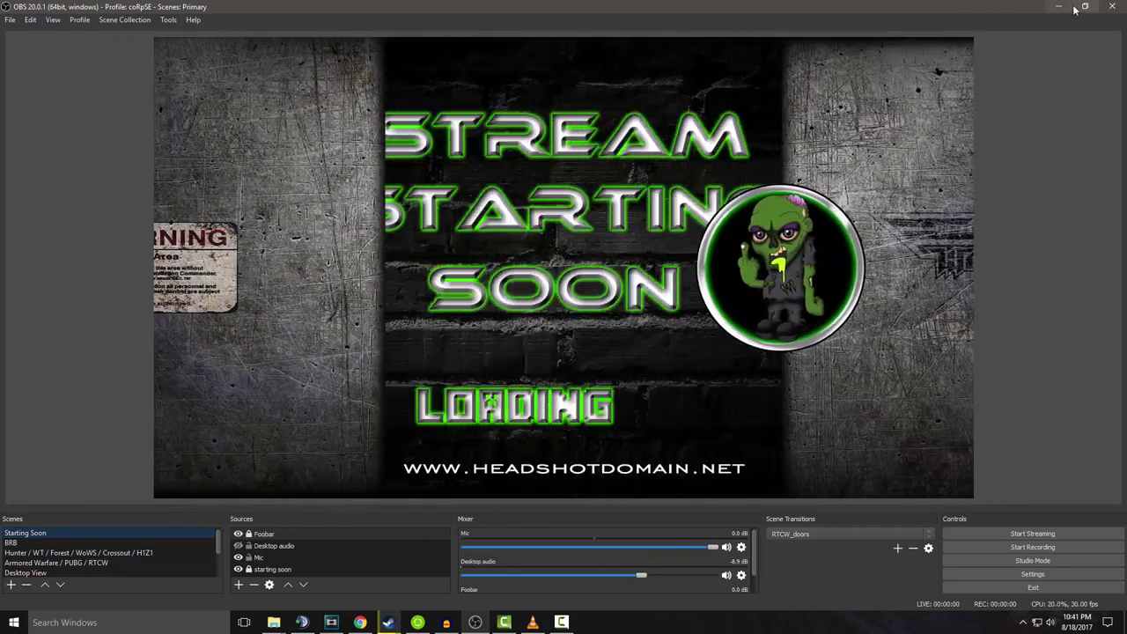
click(1084, 7)
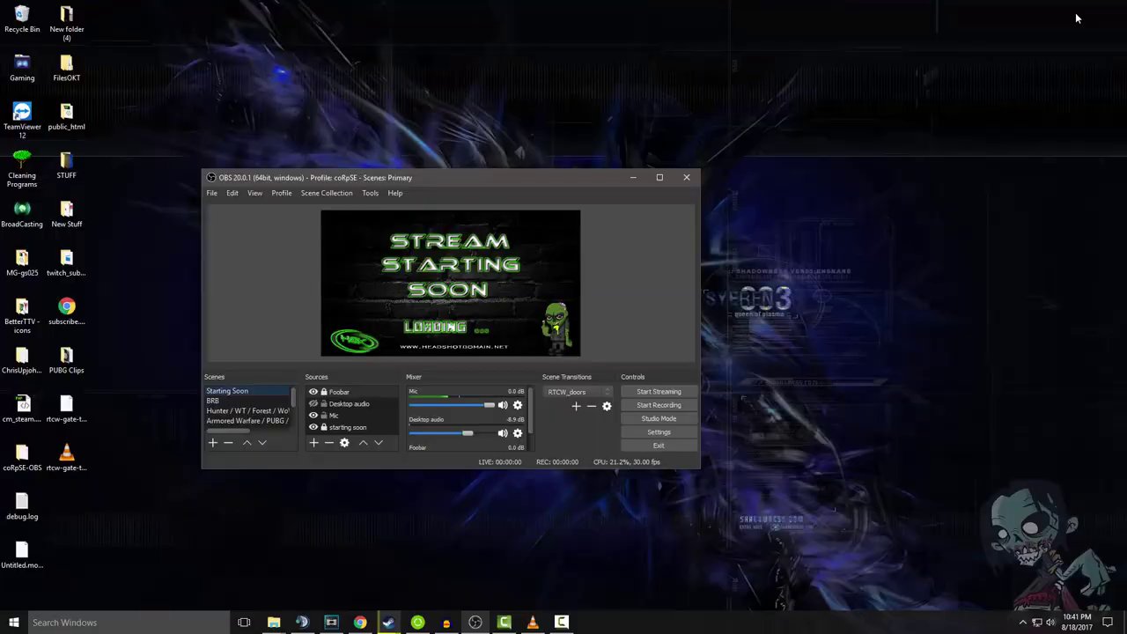
click(632, 179)
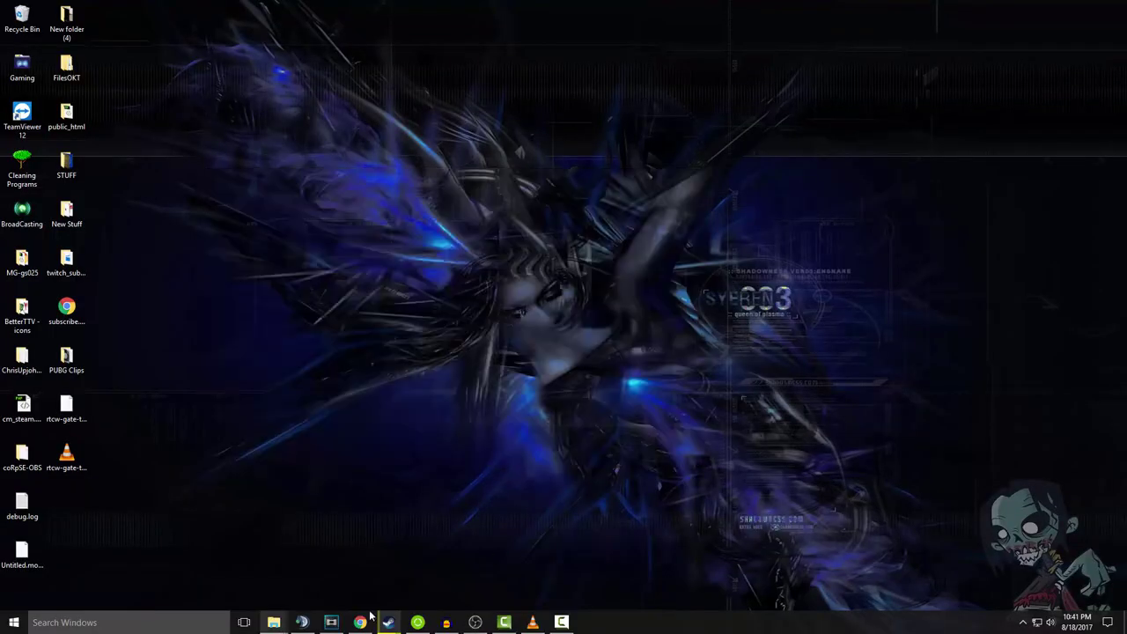
mouse_move(274, 621)
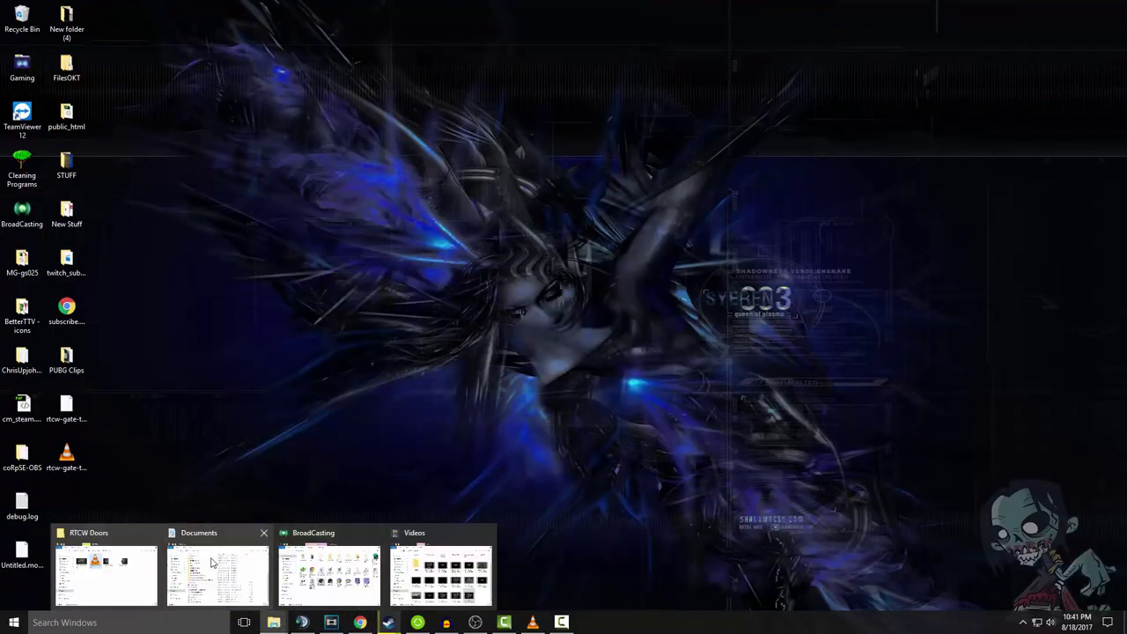
click(474, 571)
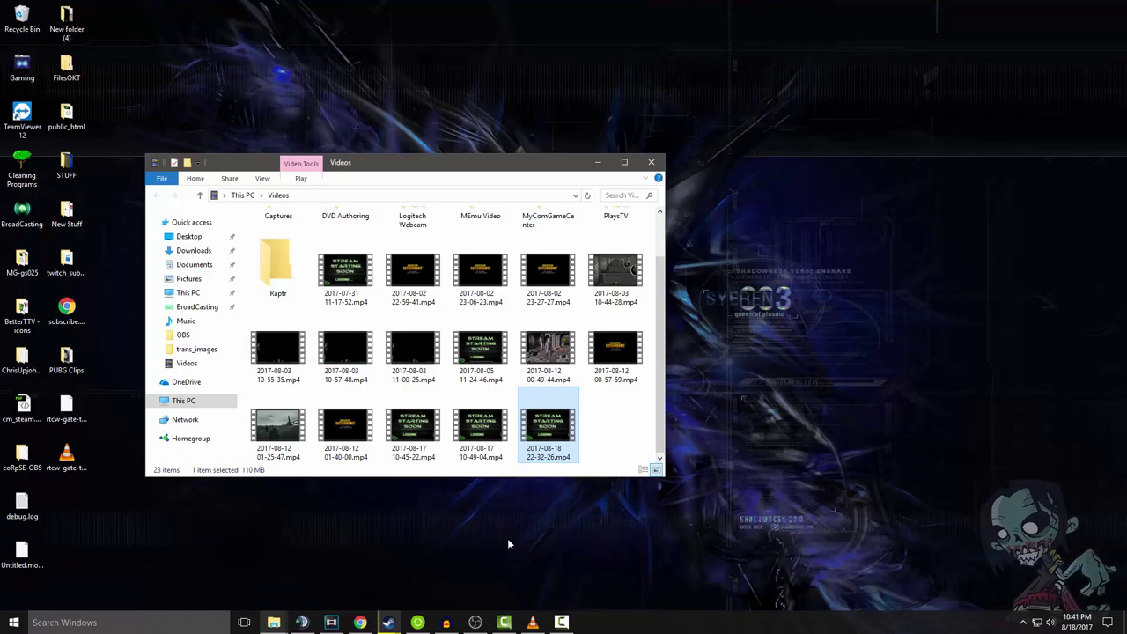
double_click(550, 441)
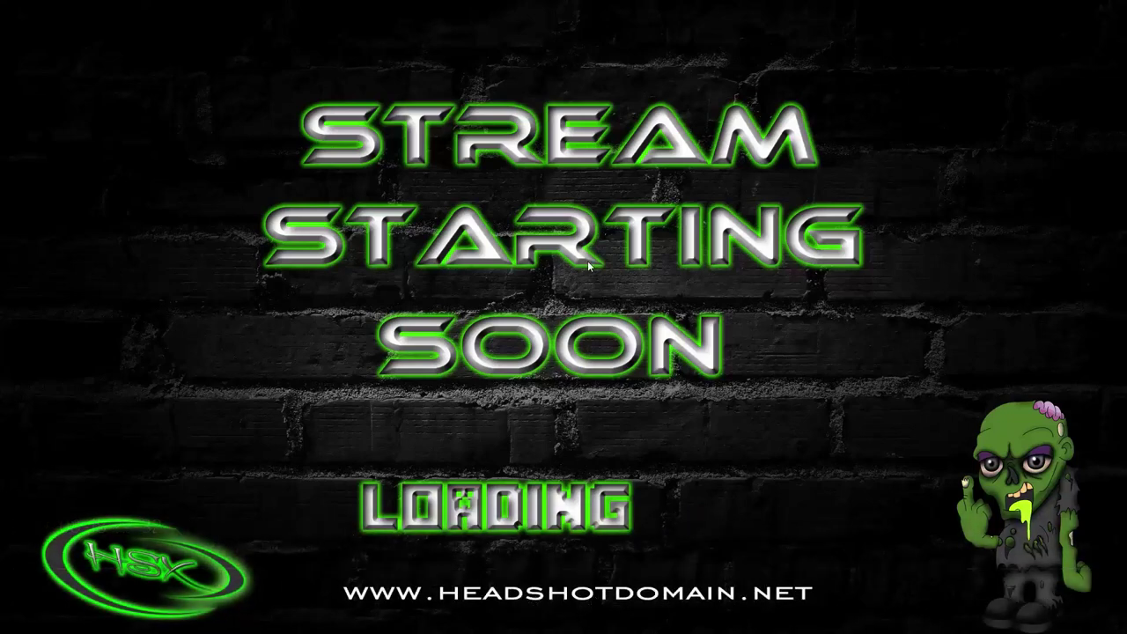
key(Escape)
- Close the player, hide the Videos window and show the RTCW Doors folder from trans_images
click(1113, 9)
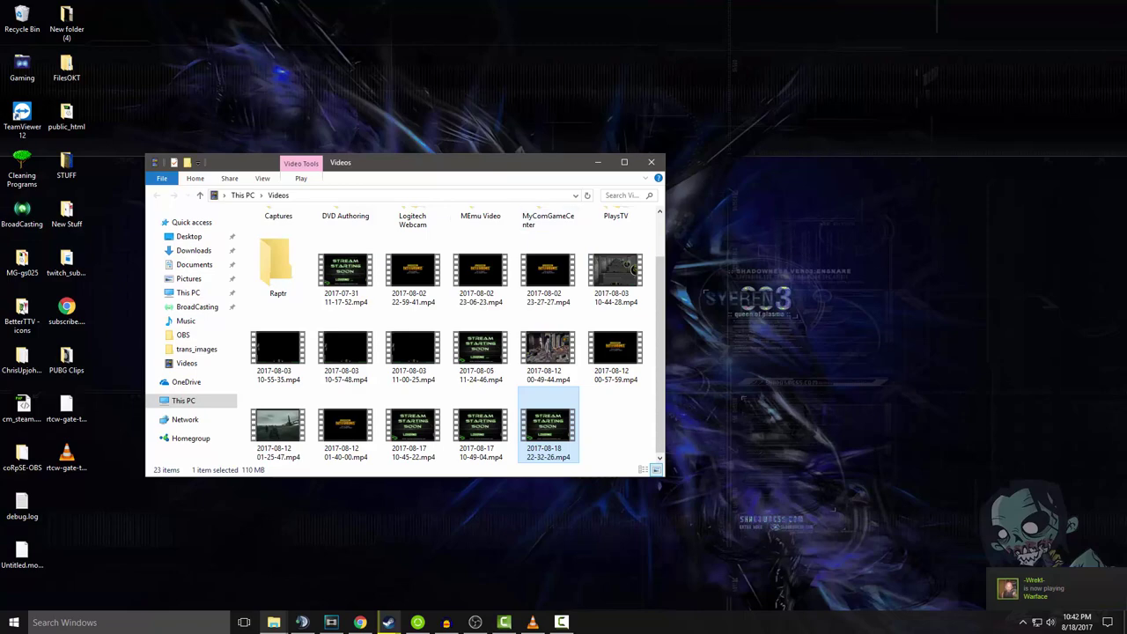
key(alt+Tab)
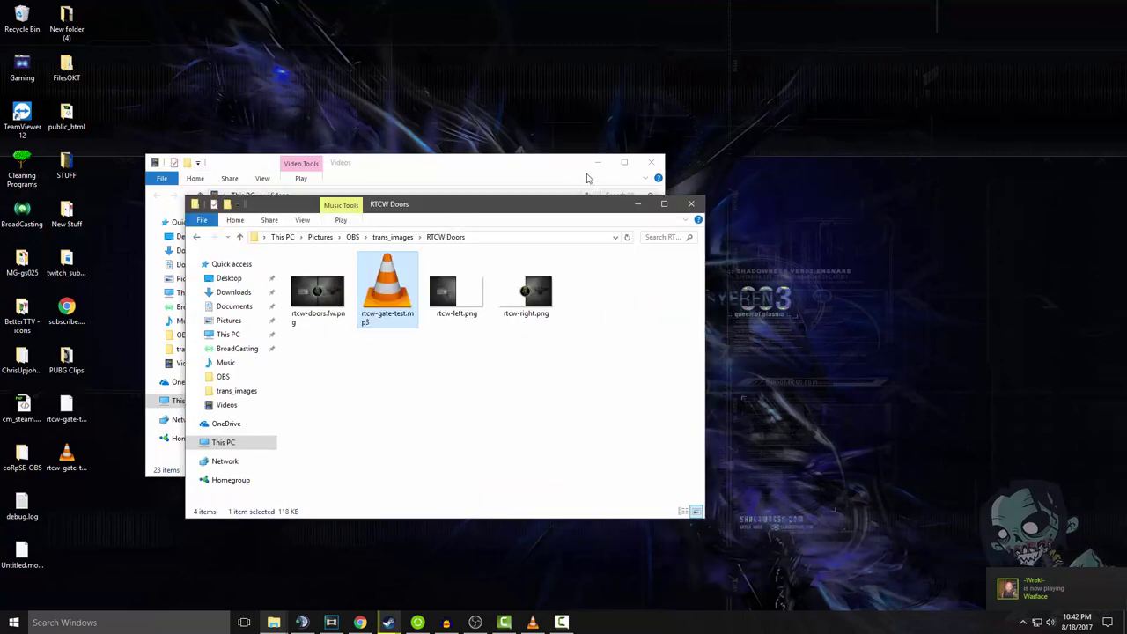
click(598, 163)
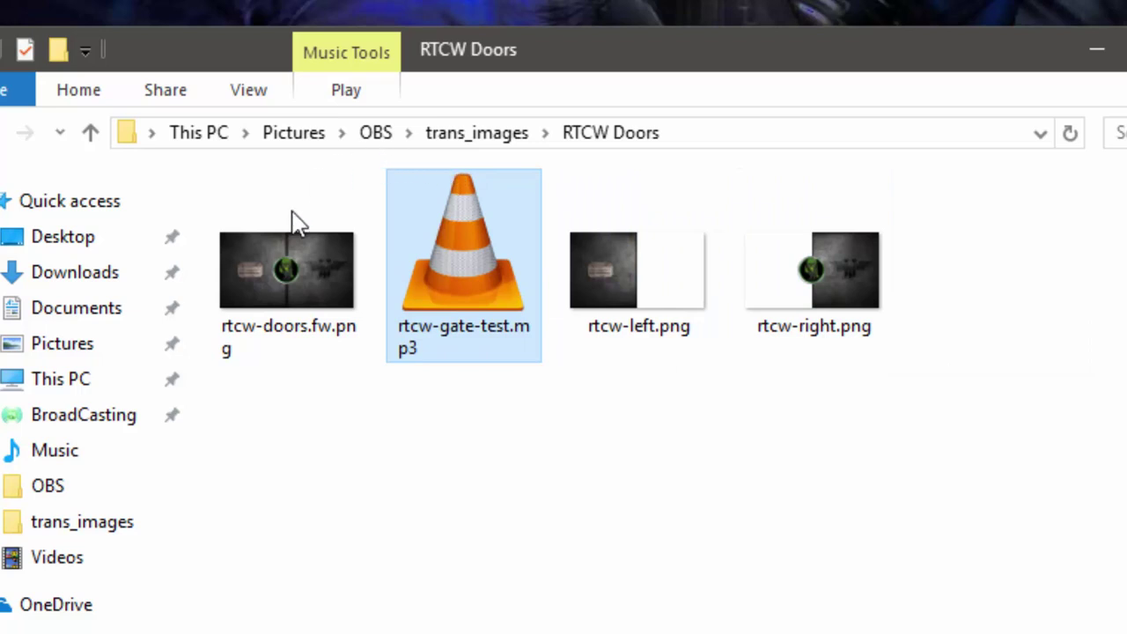
click(457, 137)
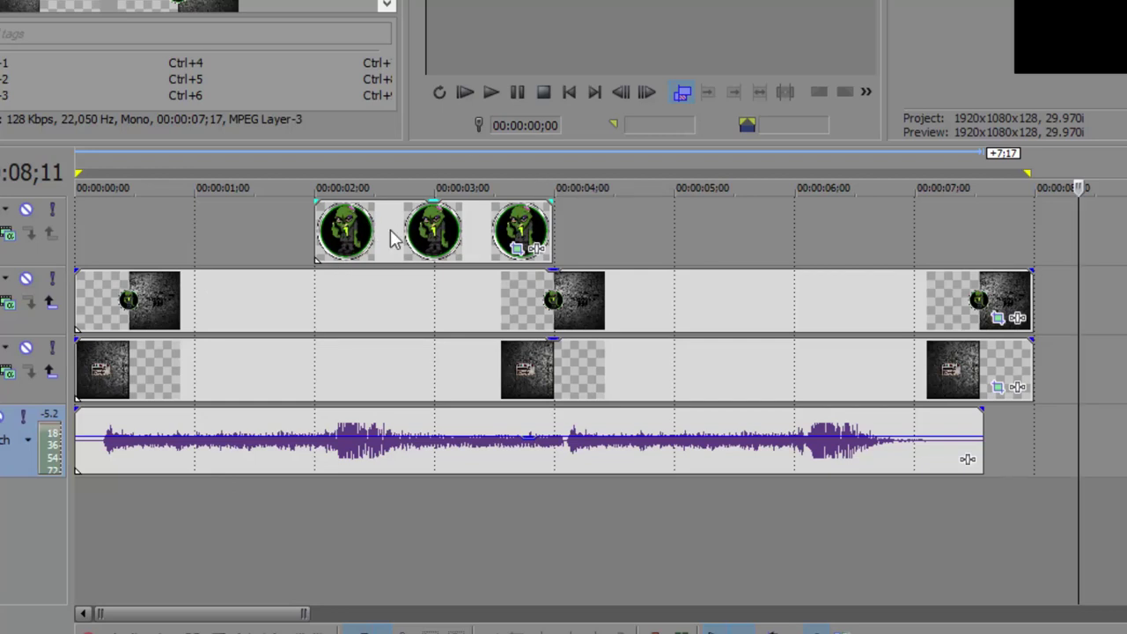
- Move the playhead to 00:00:03;09 to preview the closed doors around the logo
click(471, 166)
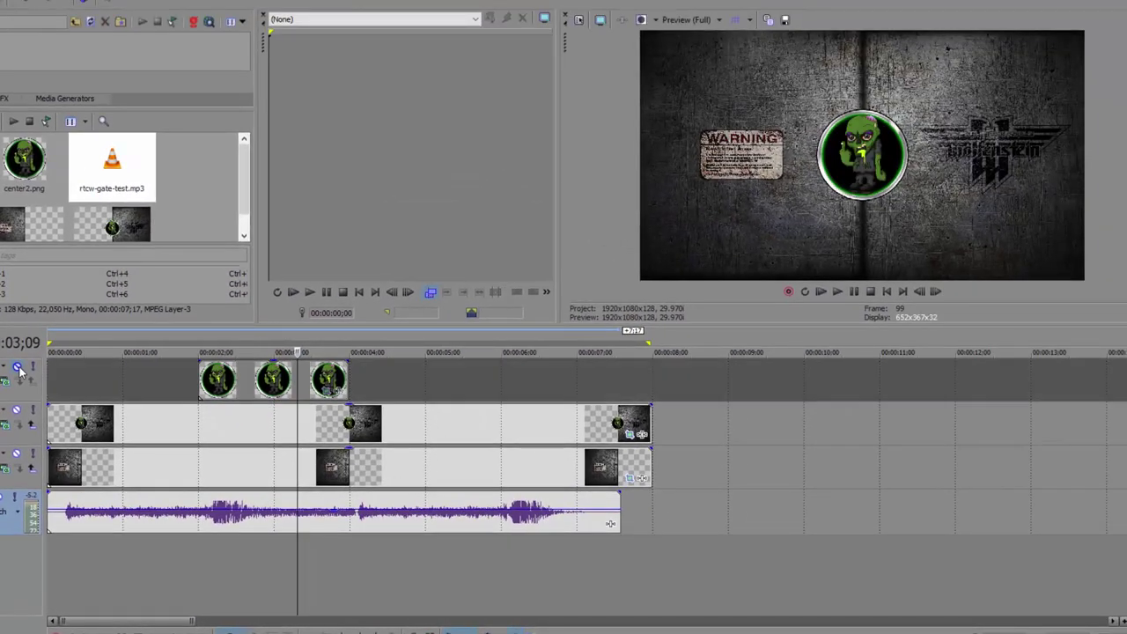
- Toggle mute on the logo, right-door and left-door tracks, leaving the left door muted
click(18, 368)
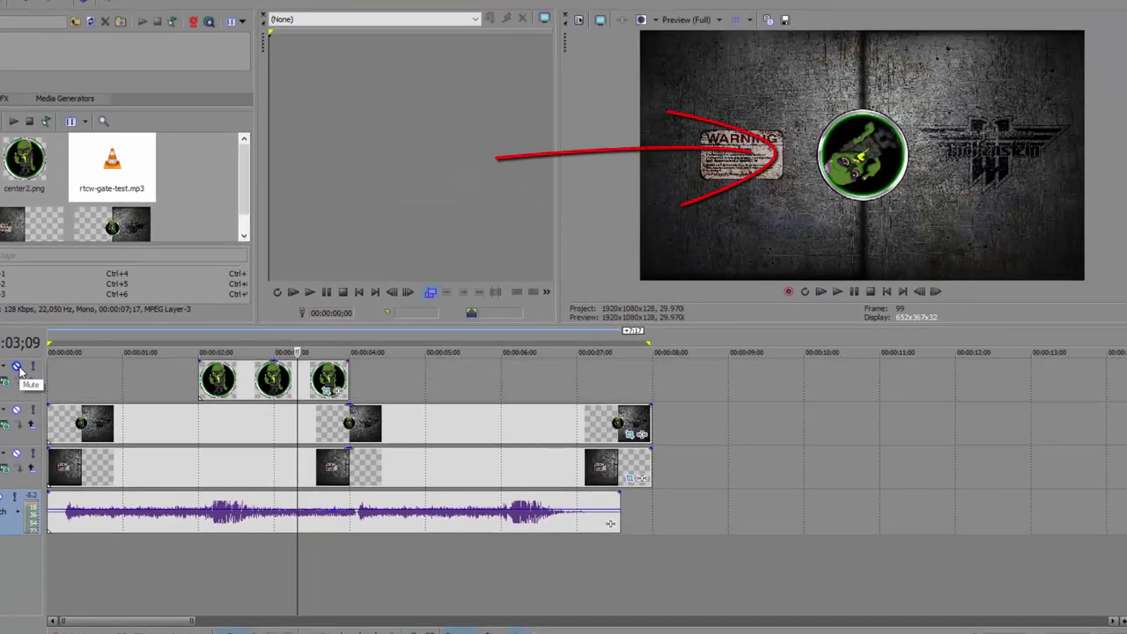
click(17, 369)
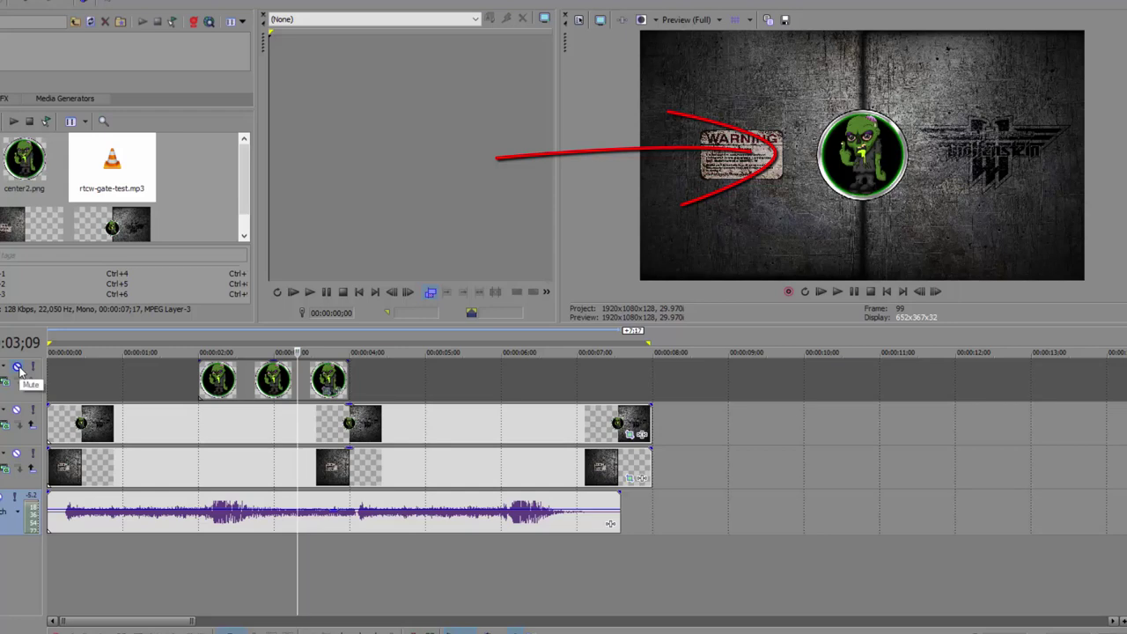
click(17, 368)
click(18, 368)
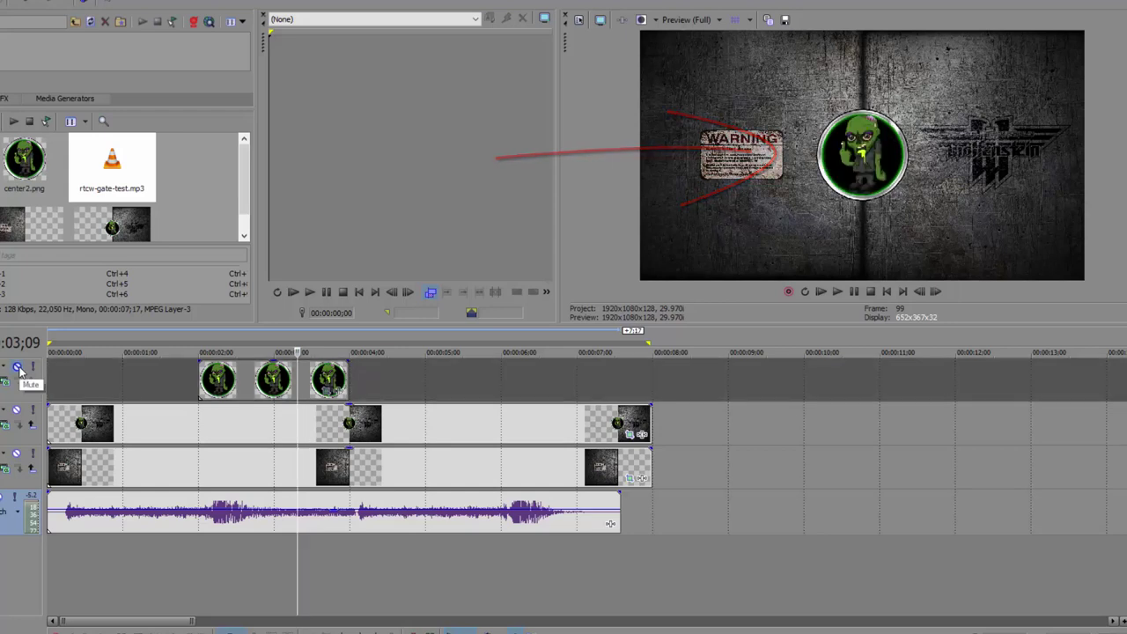
click(16, 412)
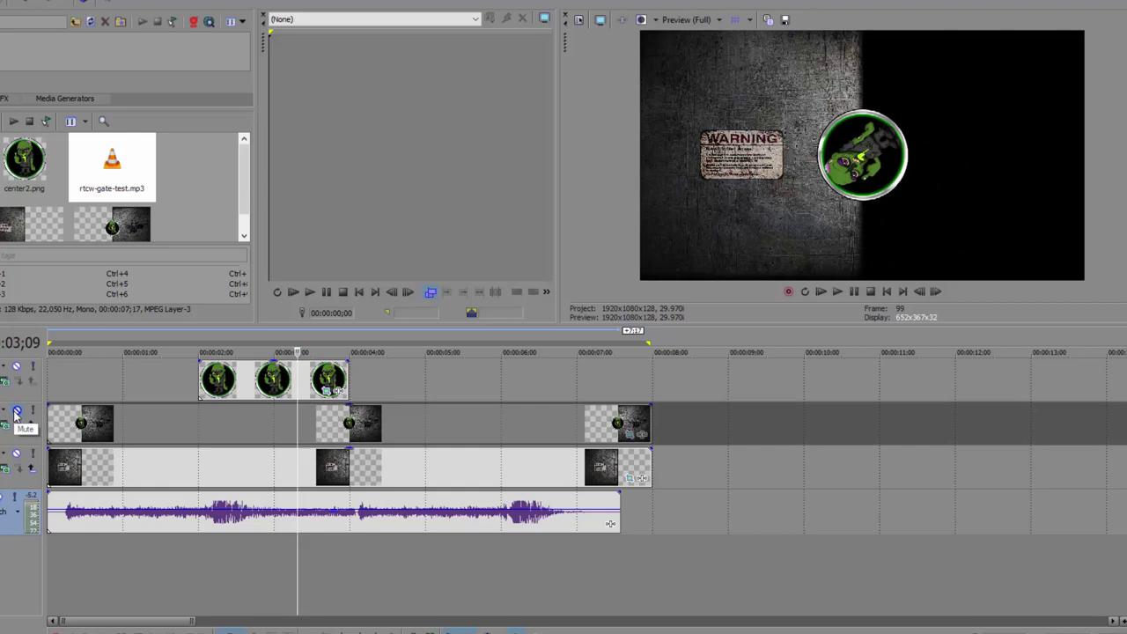
click(16, 412)
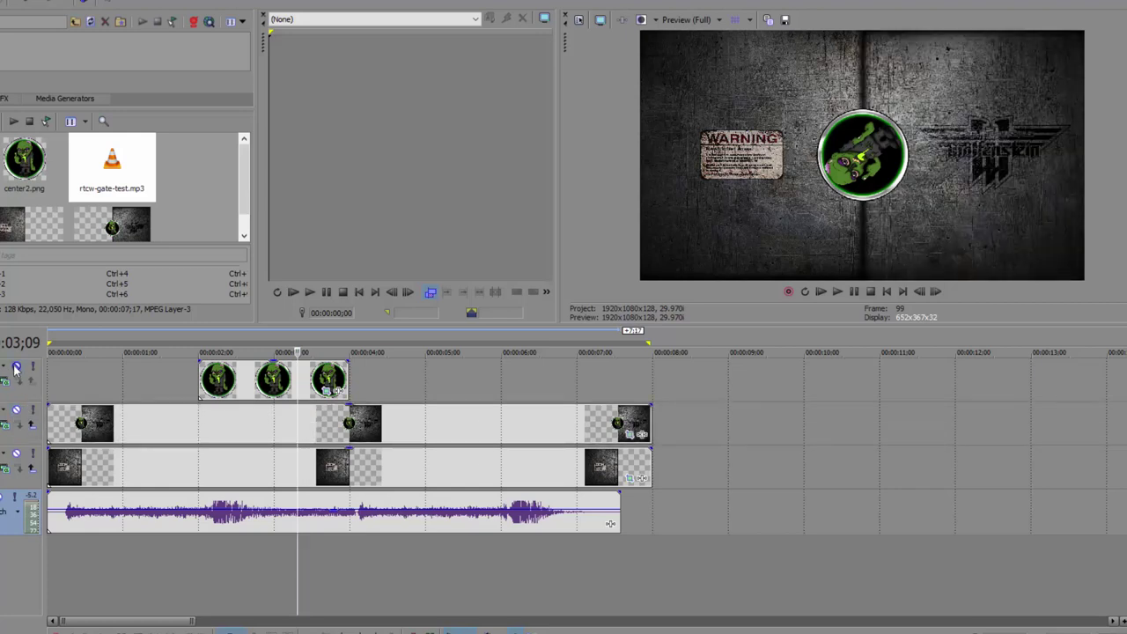
click(16, 367)
click(15, 412)
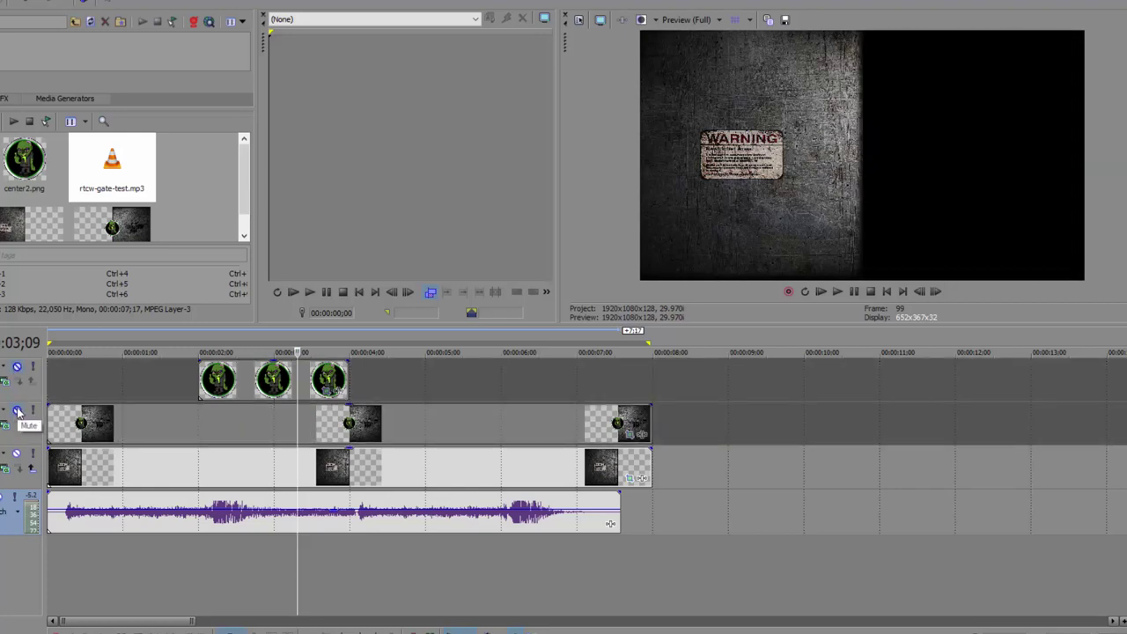
click(16, 412)
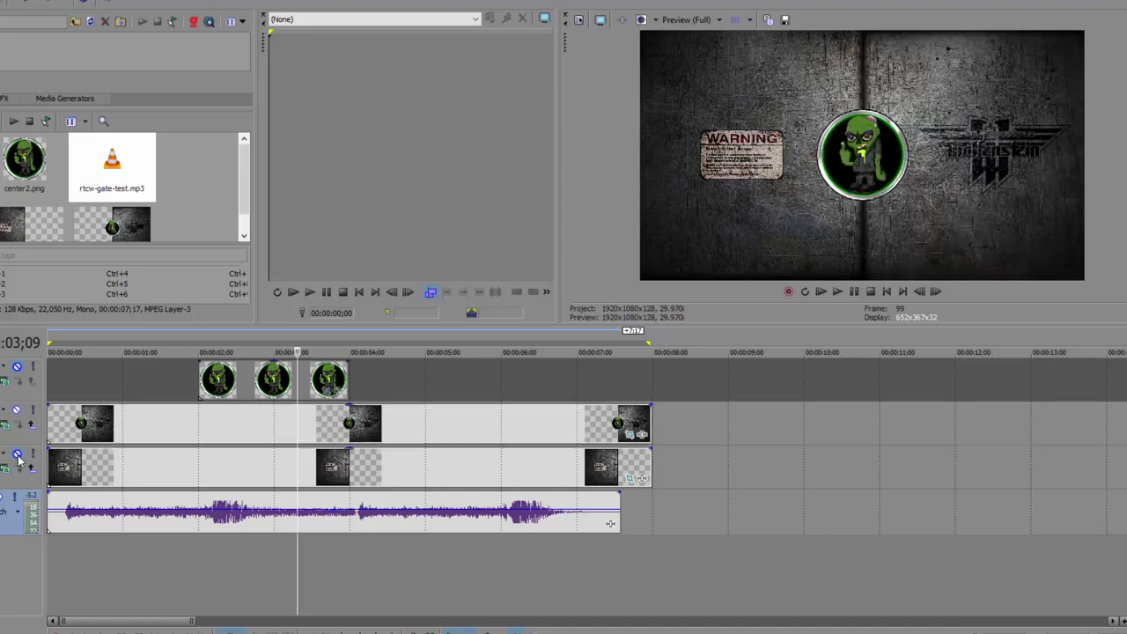
click(17, 456)
click(17, 456)
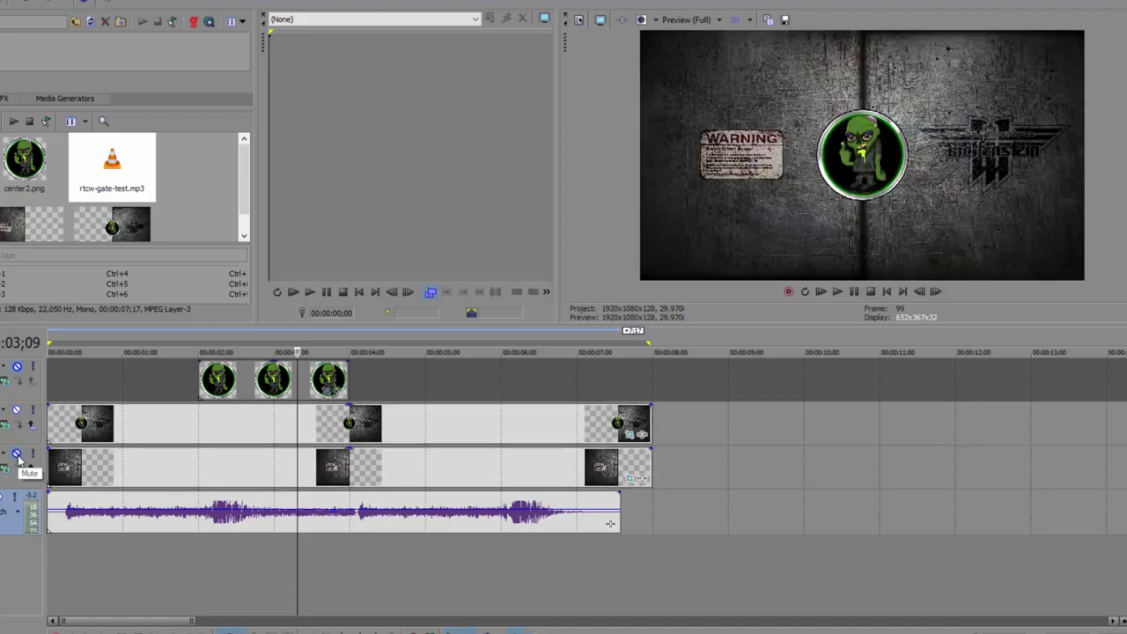
click(17, 456)
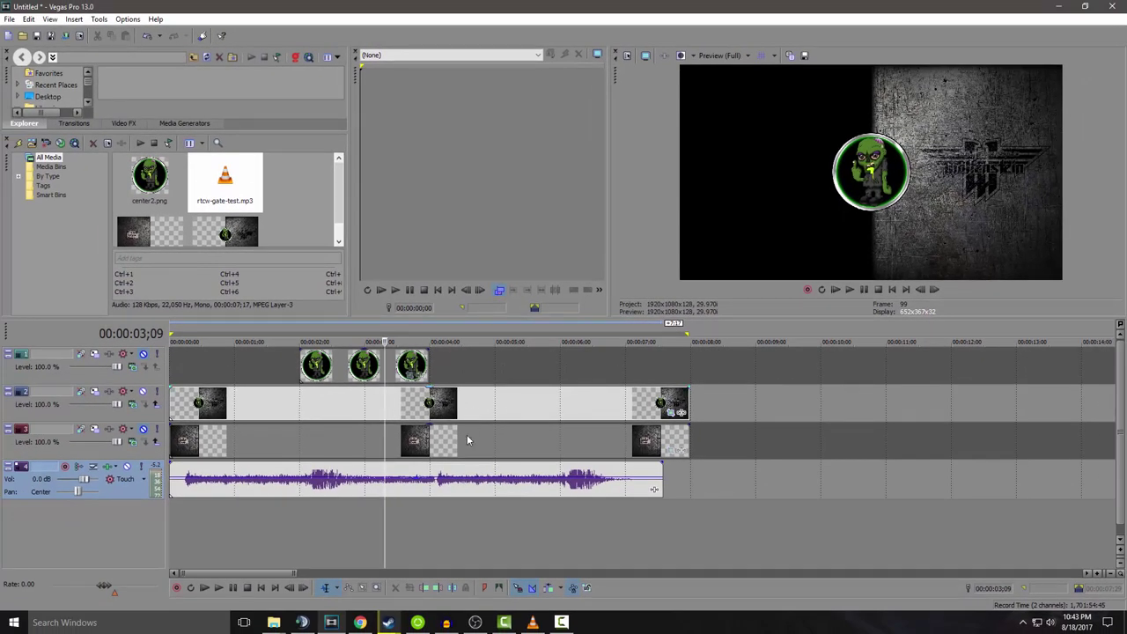
click(144, 431)
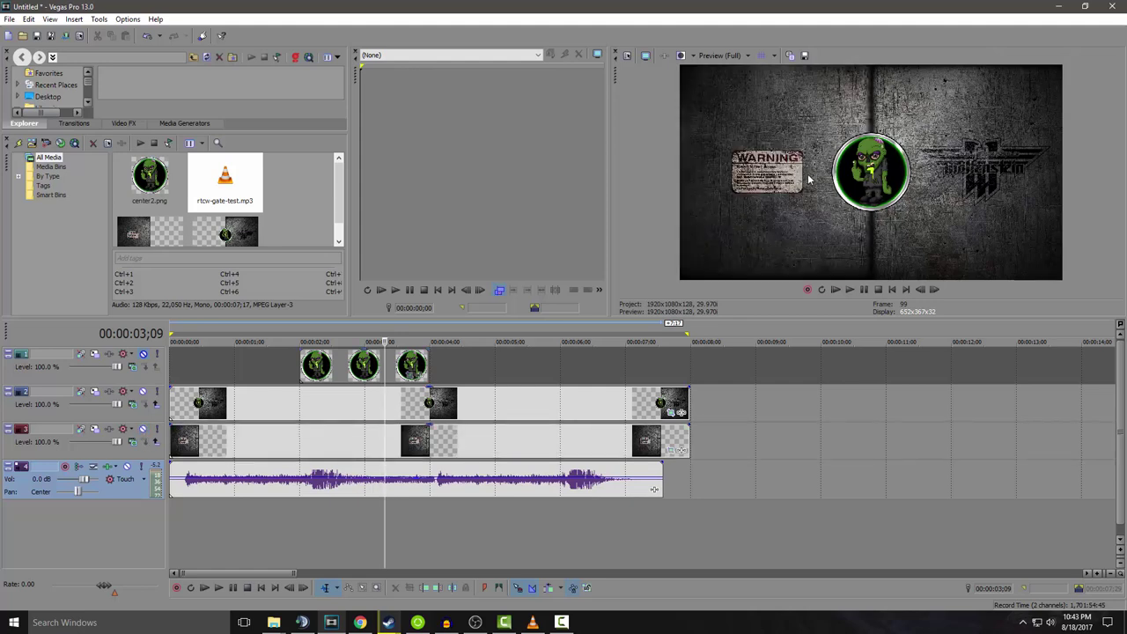
click(60, 451)
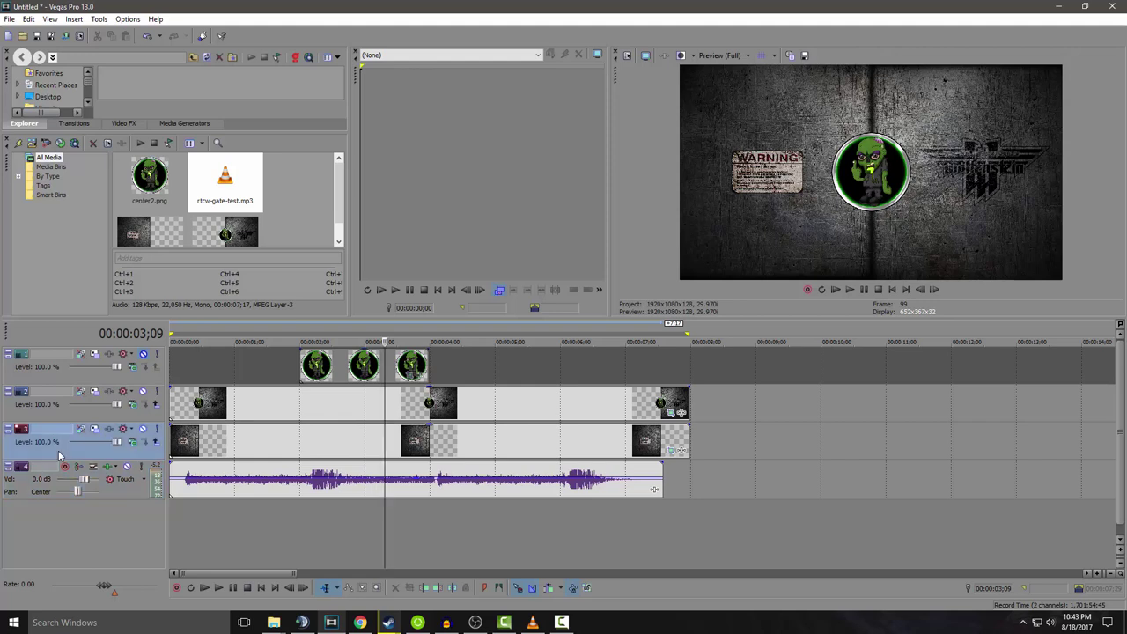
drag(60, 451, 48, 395)
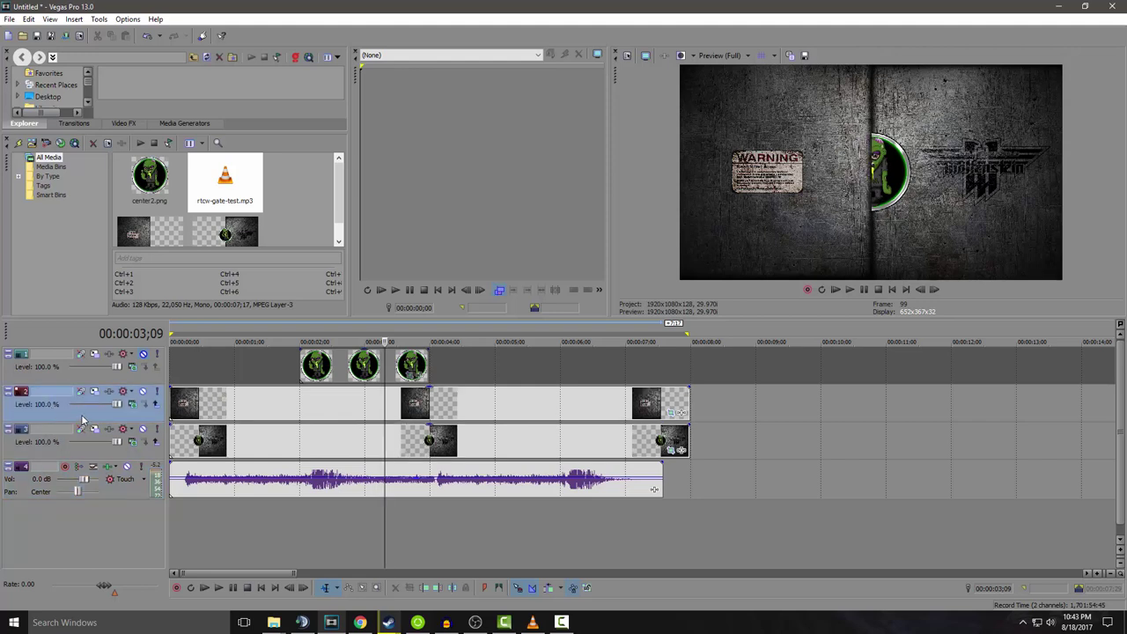
drag(82, 421, 75, 462)
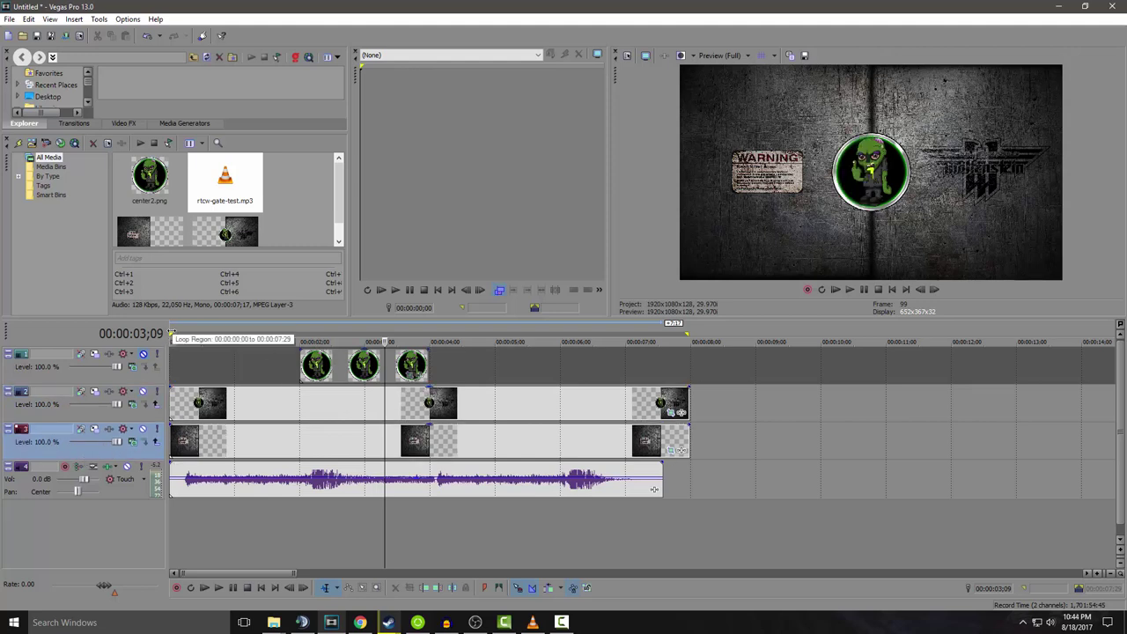
click(175, 342)
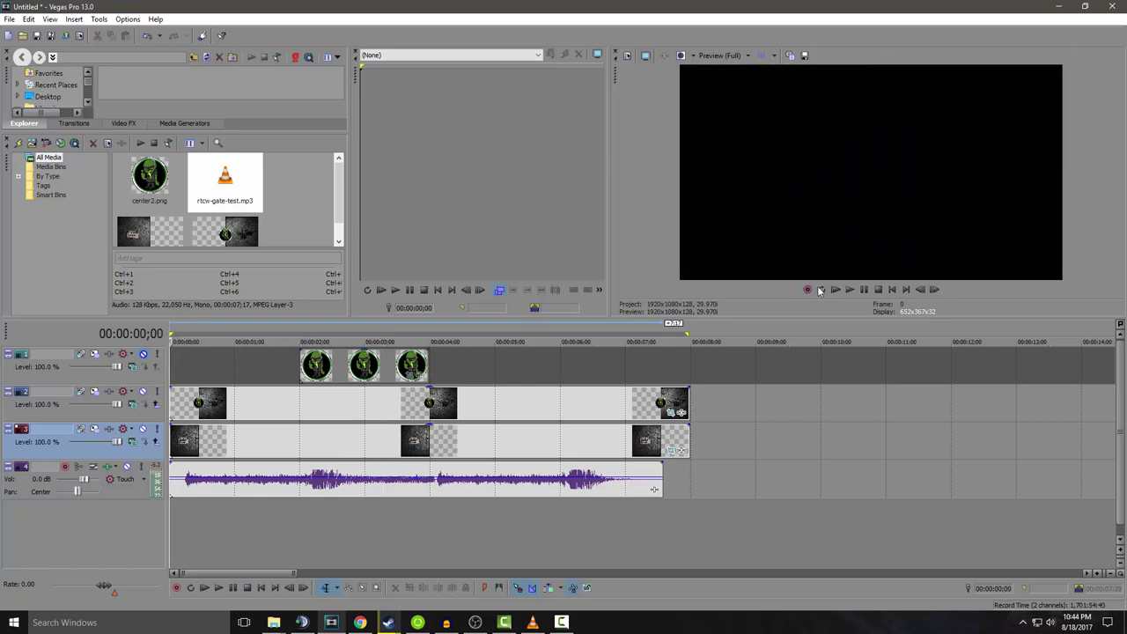
click(850, 289)
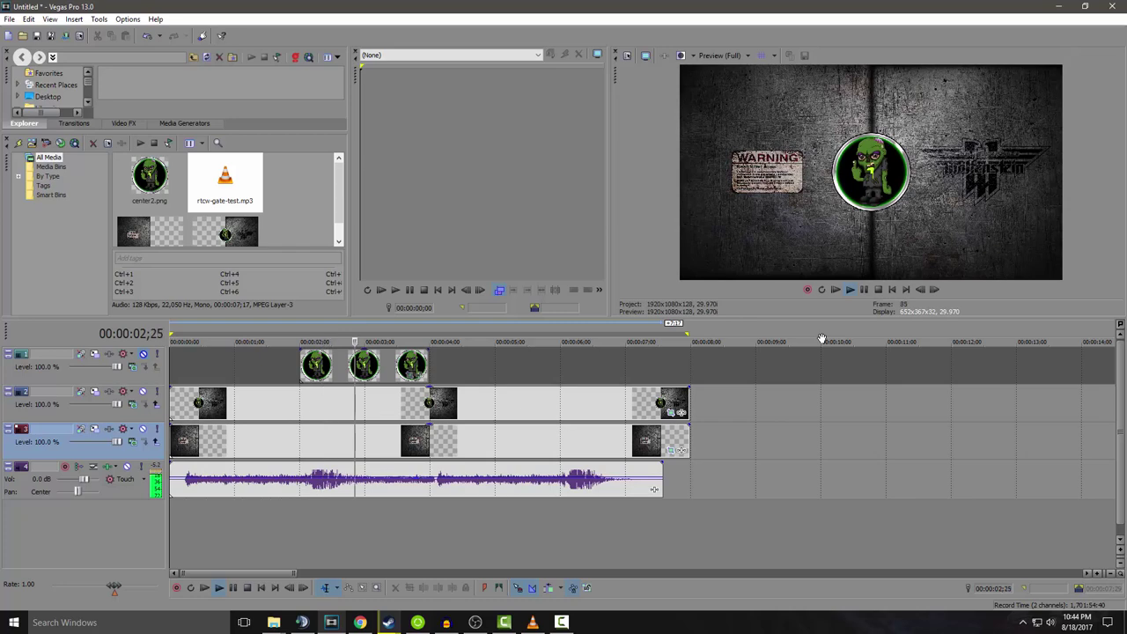
click(877, 293)
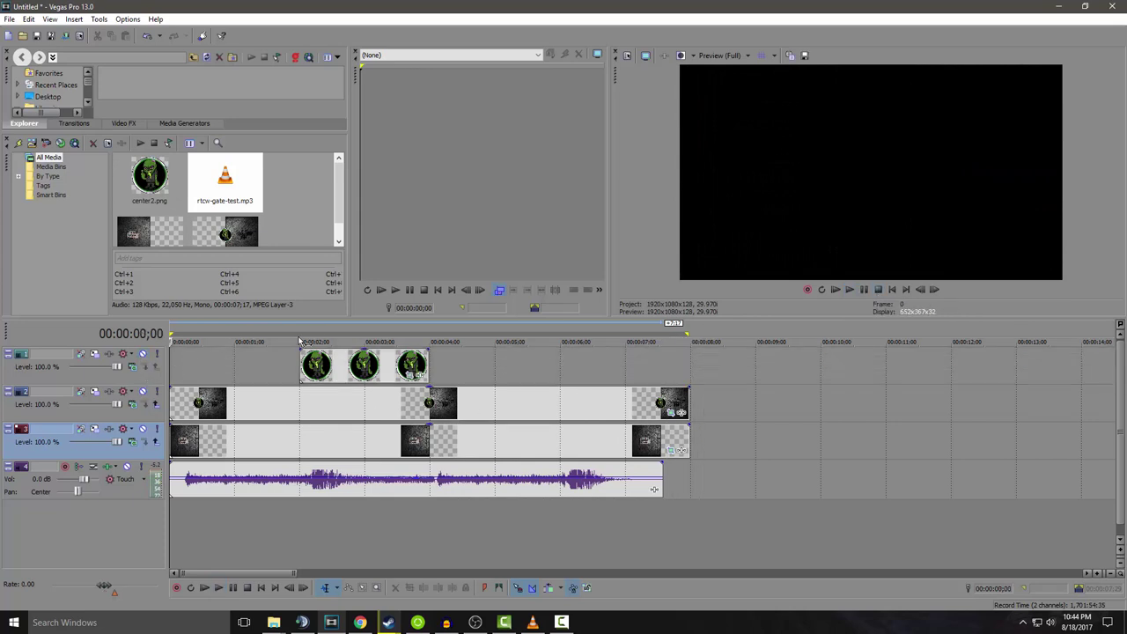
click(850, 290)
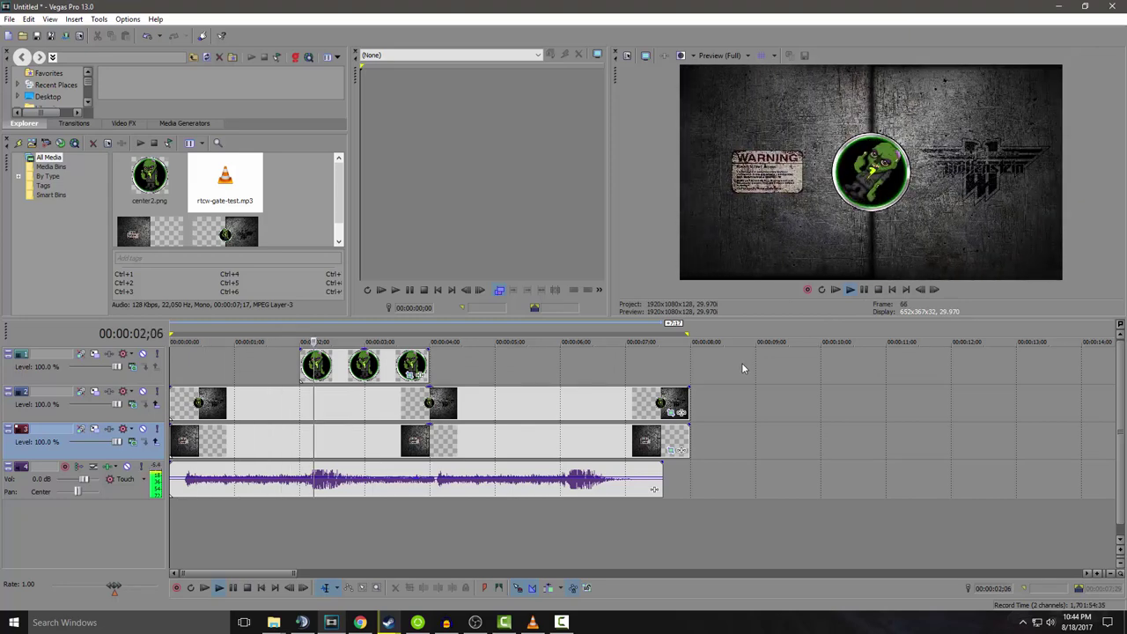
click(878, 289)
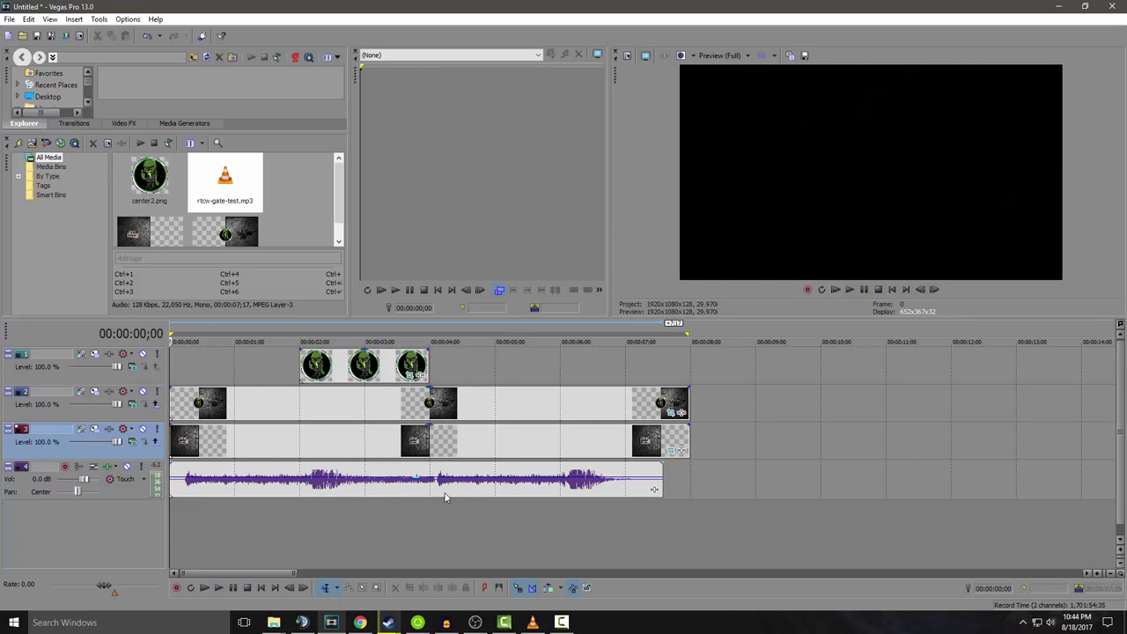
click(445, 626)
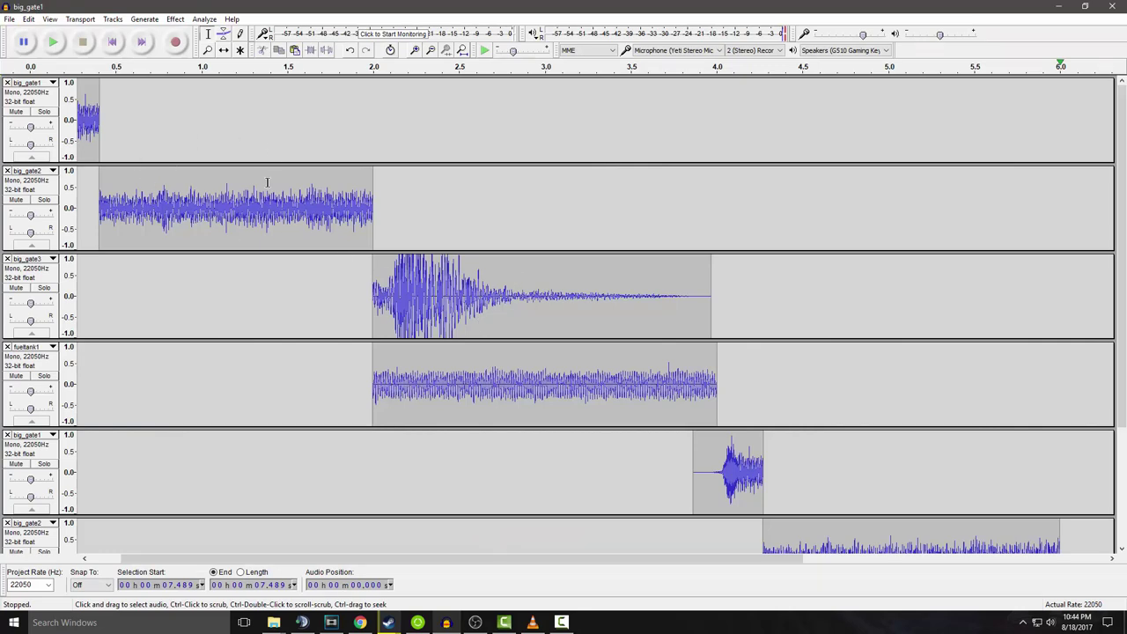
scroll(267, 182, down, 4)
scroll(271, 250, up, 4)
scroll(558, 296, down, 3)
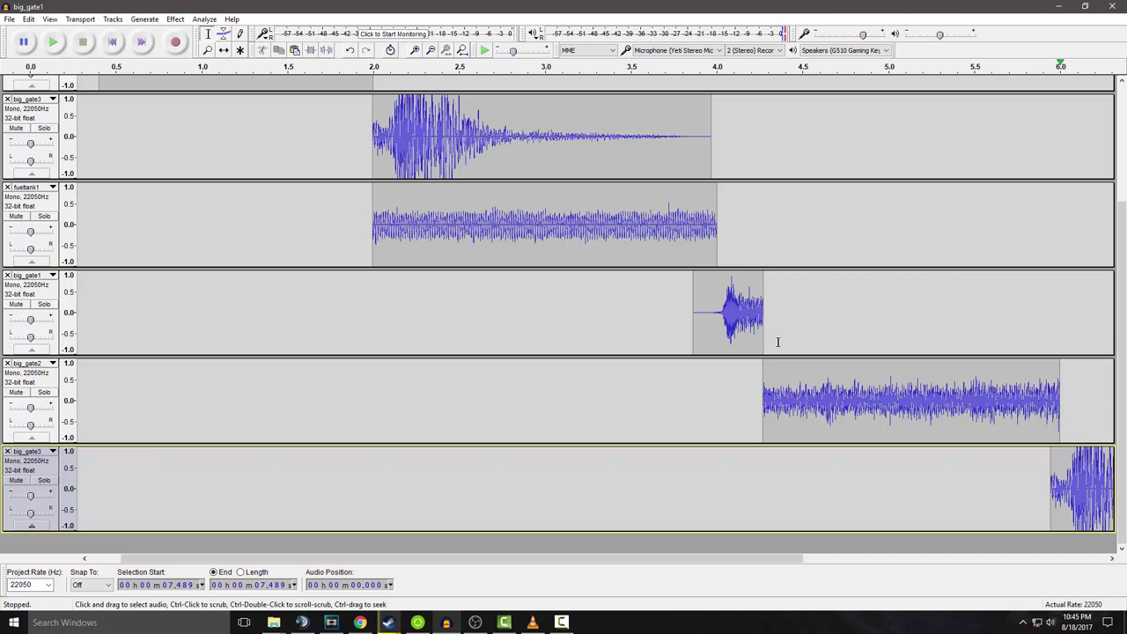
click(1058, 6)
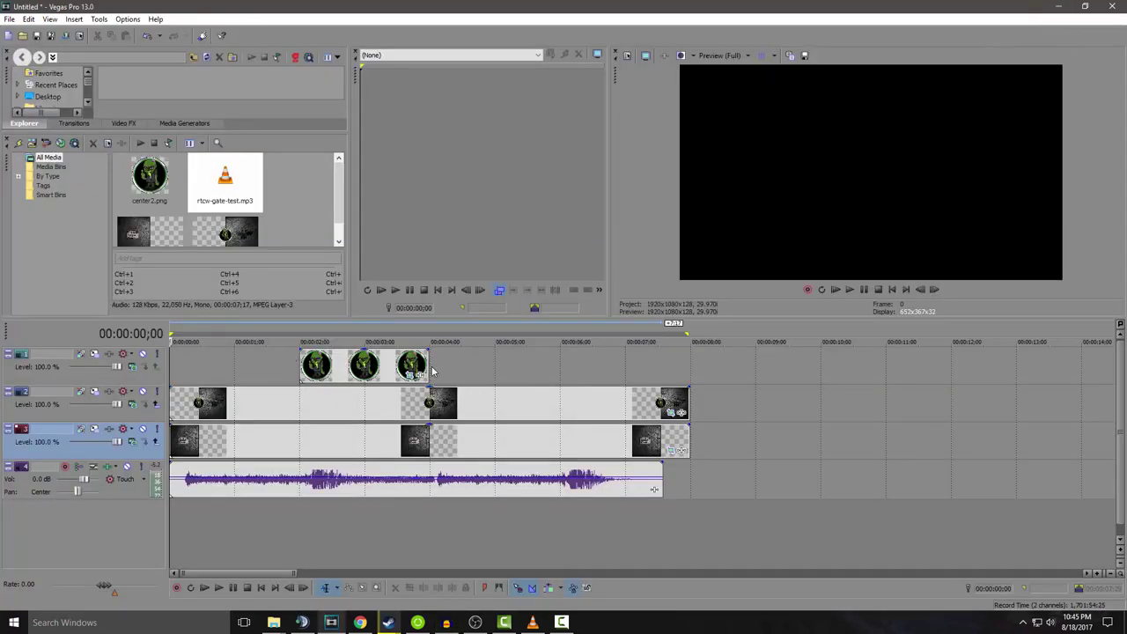
click(407, 338)
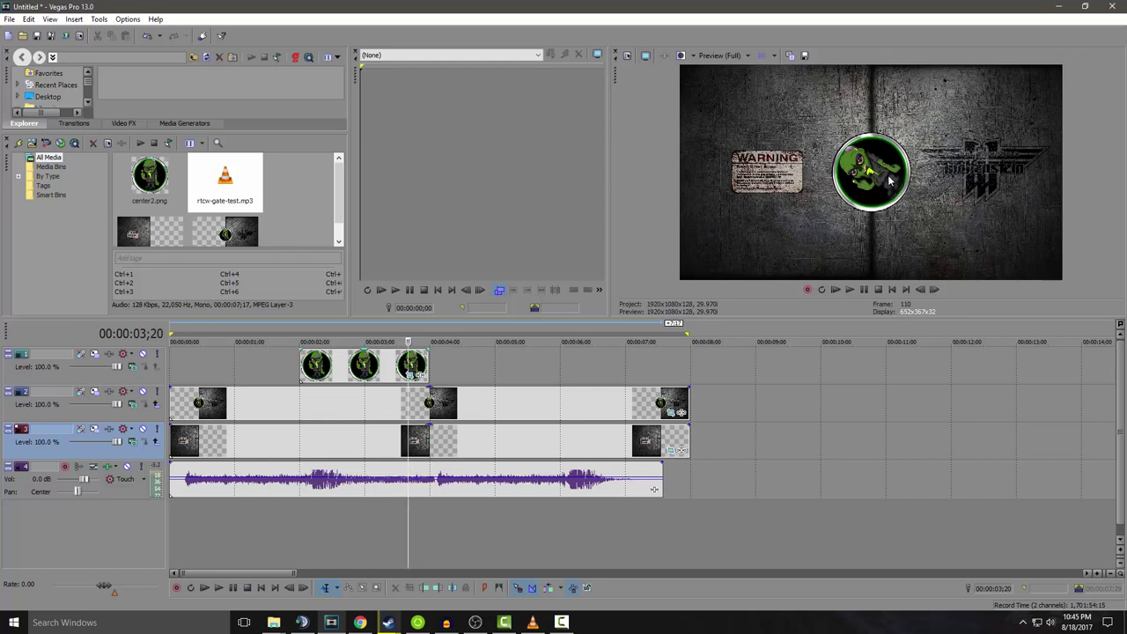
click(513, 329)
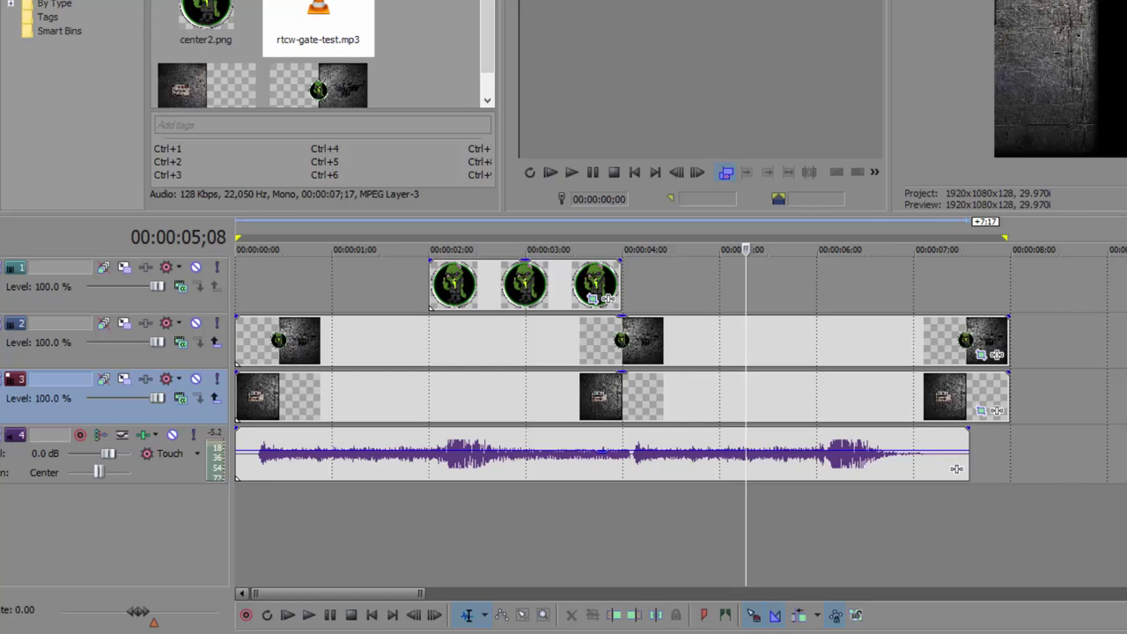
- Exit the door project via File > Exit without saving, cancelling the new project's properties
key(alt+f)
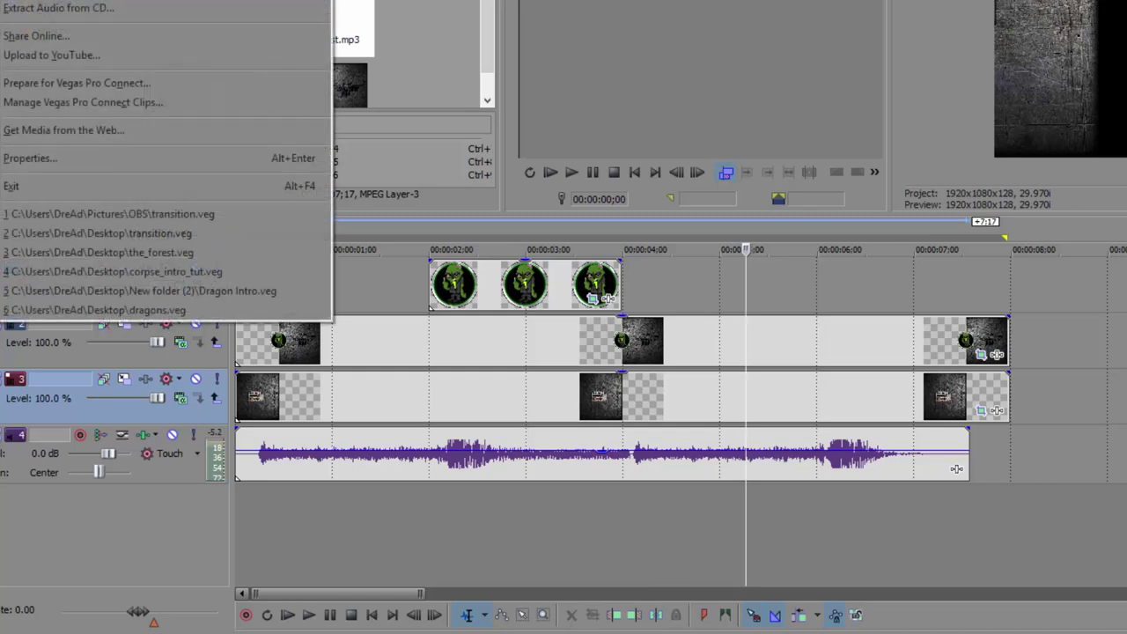
key(x)
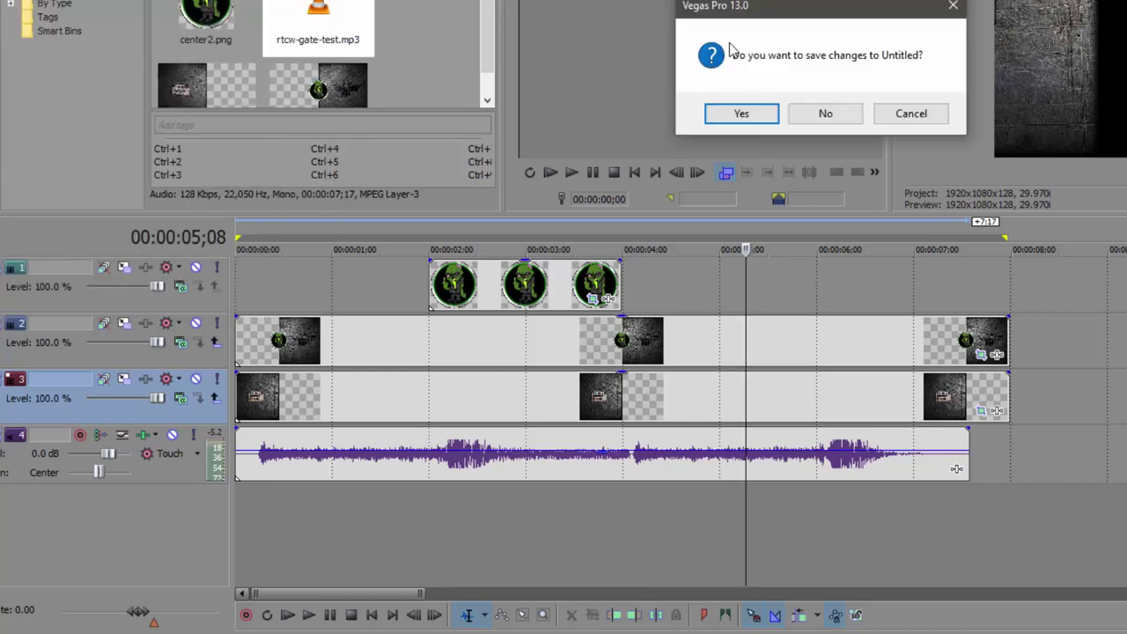
click(831, 113)
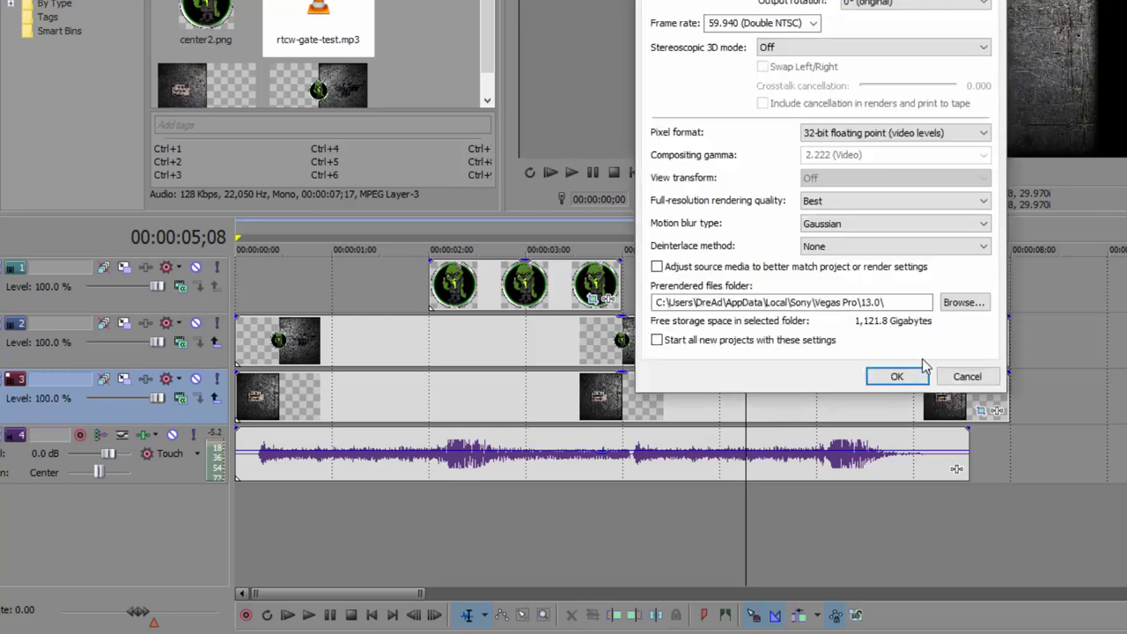
click(967, 381)
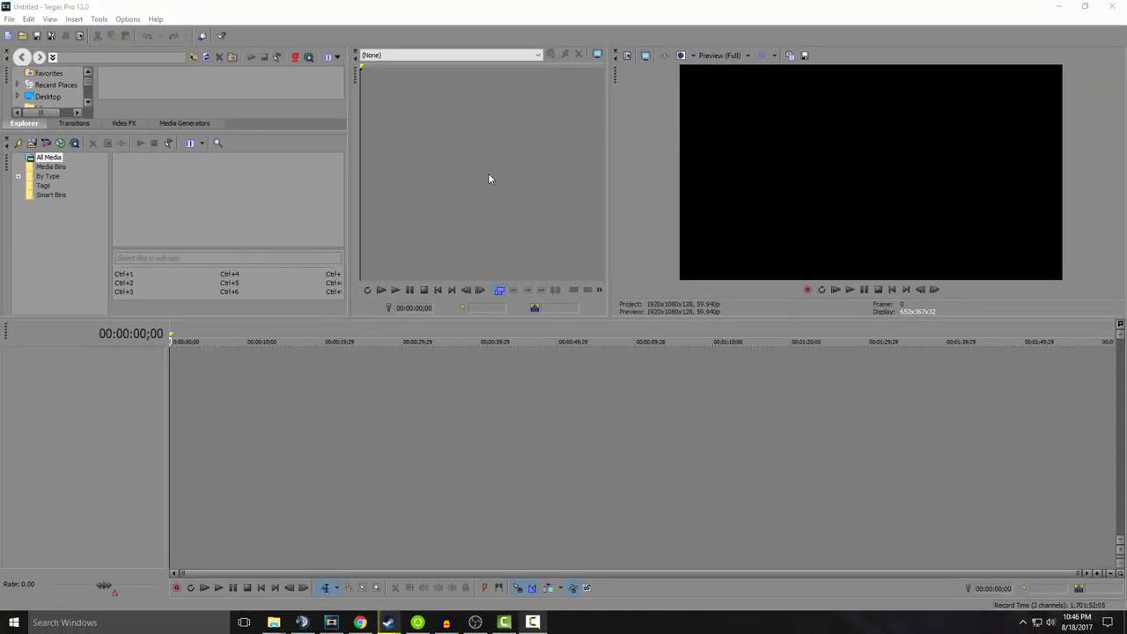
- Focus the Vegas editor and open the File menu of the empty project
click(467, 187)
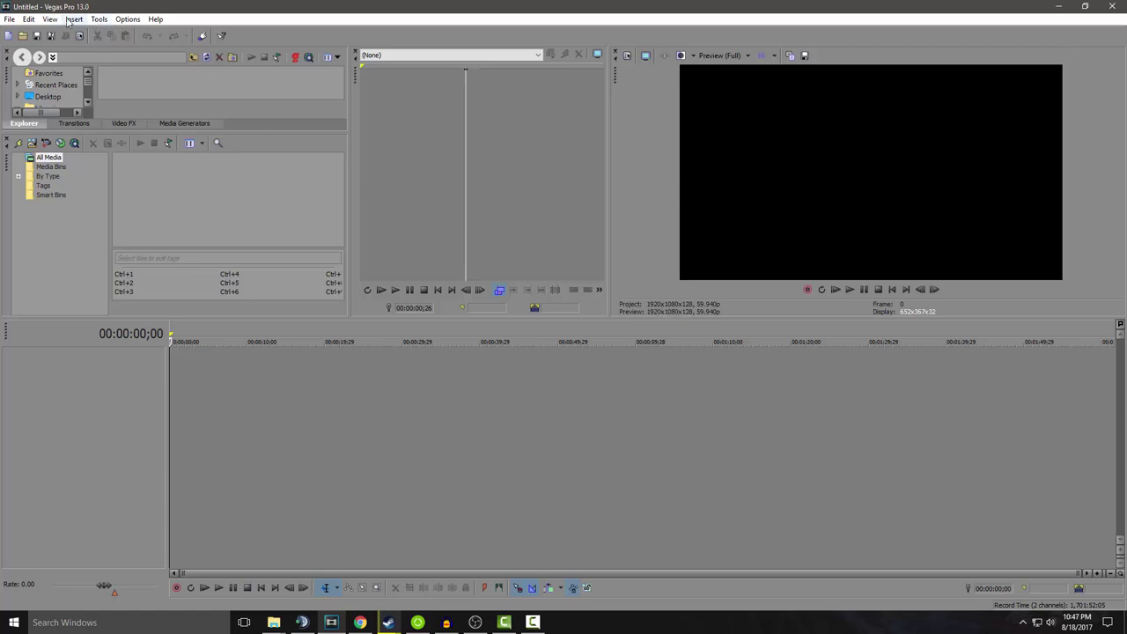
click(7, 18)
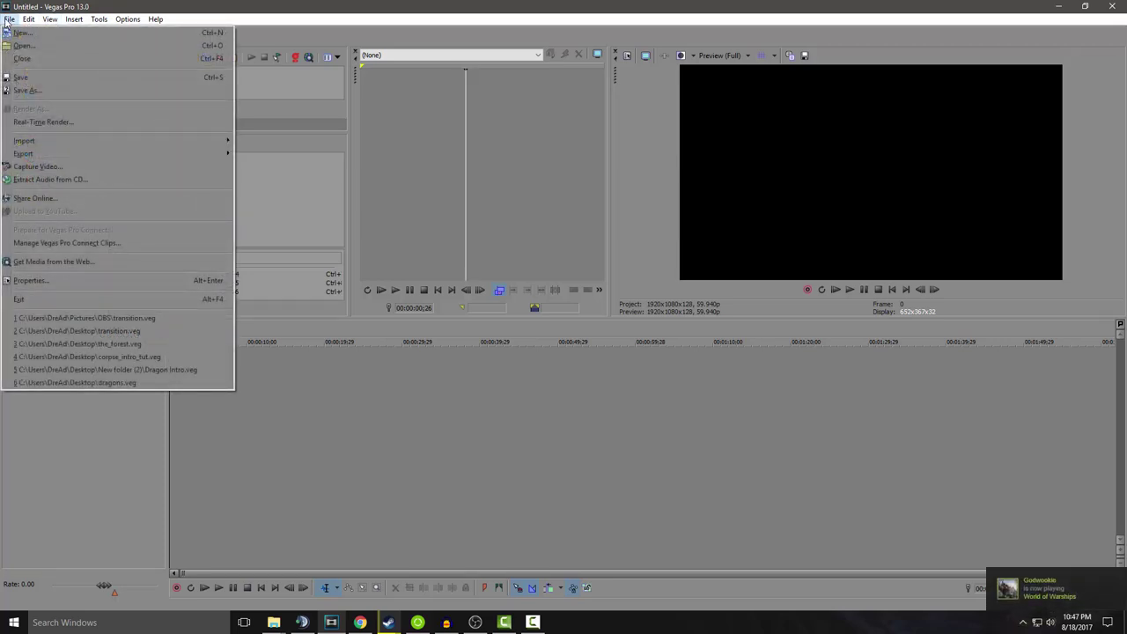
- In Project Properties, choose the HD 1080-60i template with a 29.970 (NTSC) frame rate
mouse_move(51, 20)
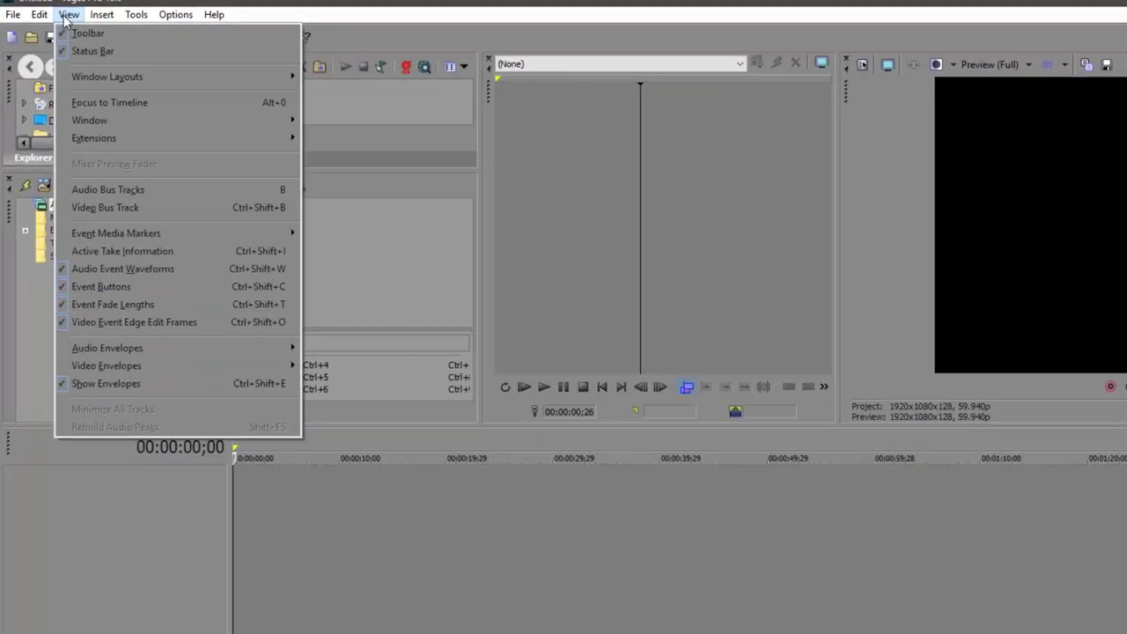
mouse_move(35, 19)
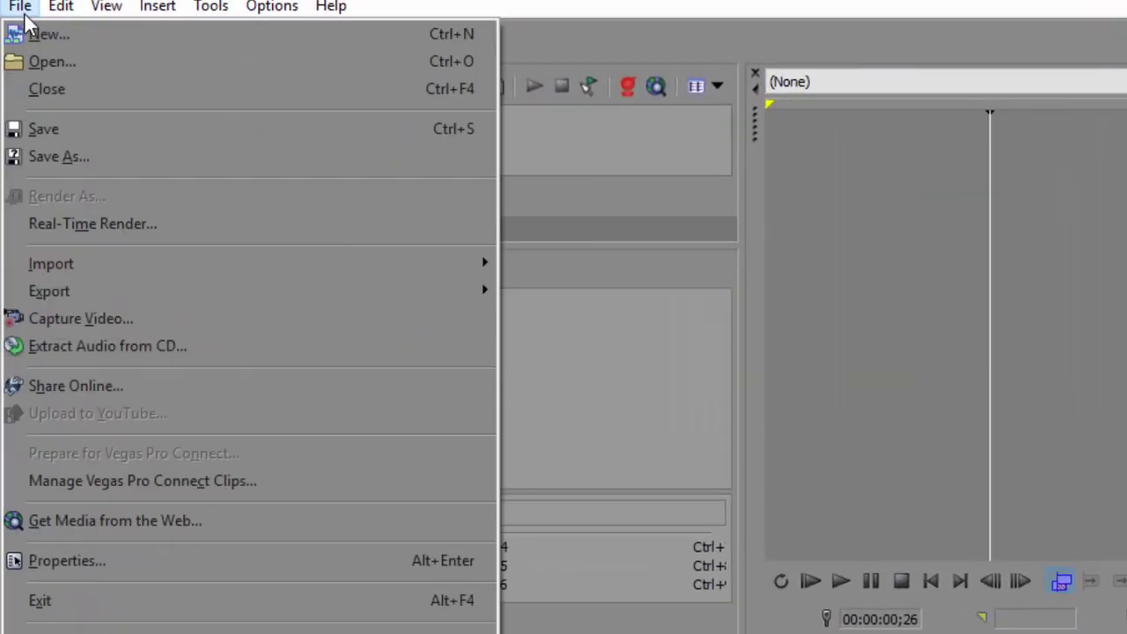
click(47, 561)
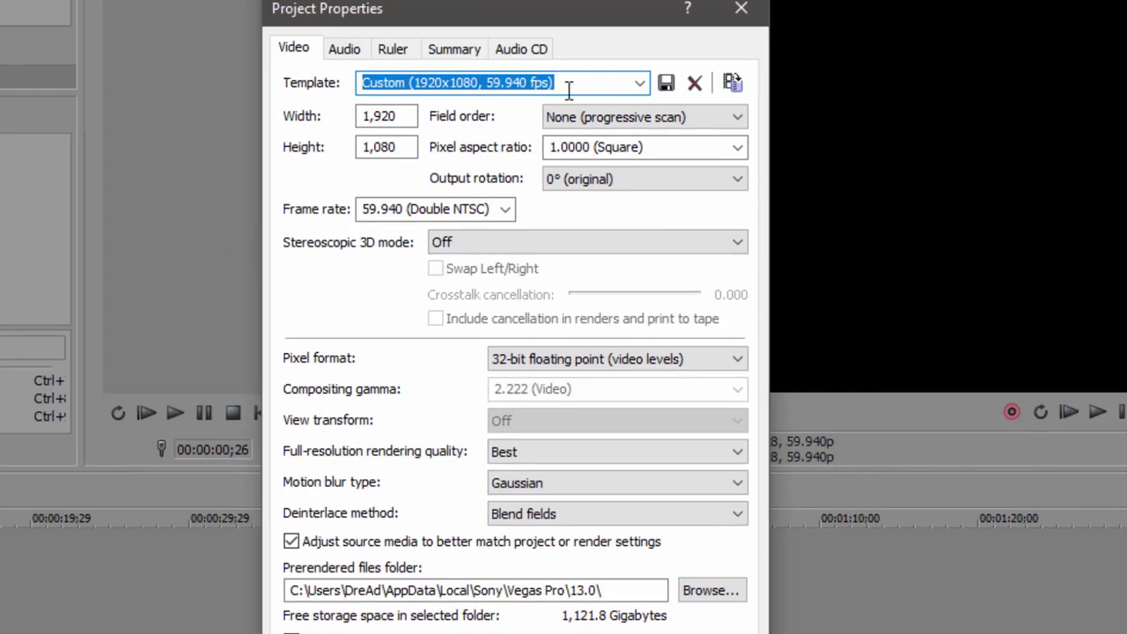
click(640, 82)
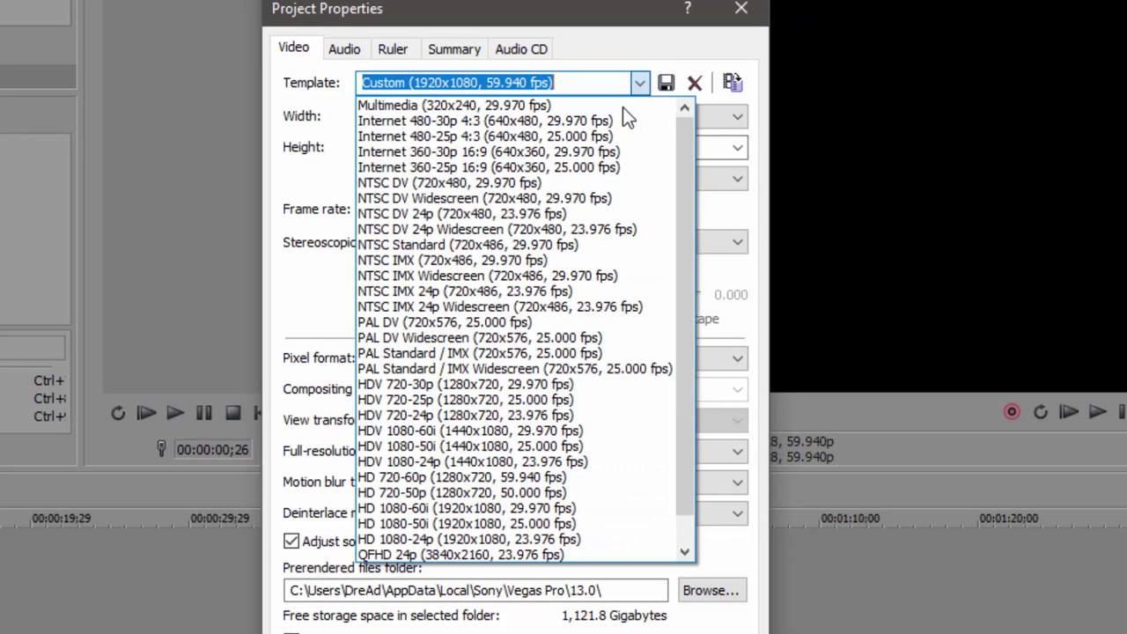
scroll(493, 370, down, 1)
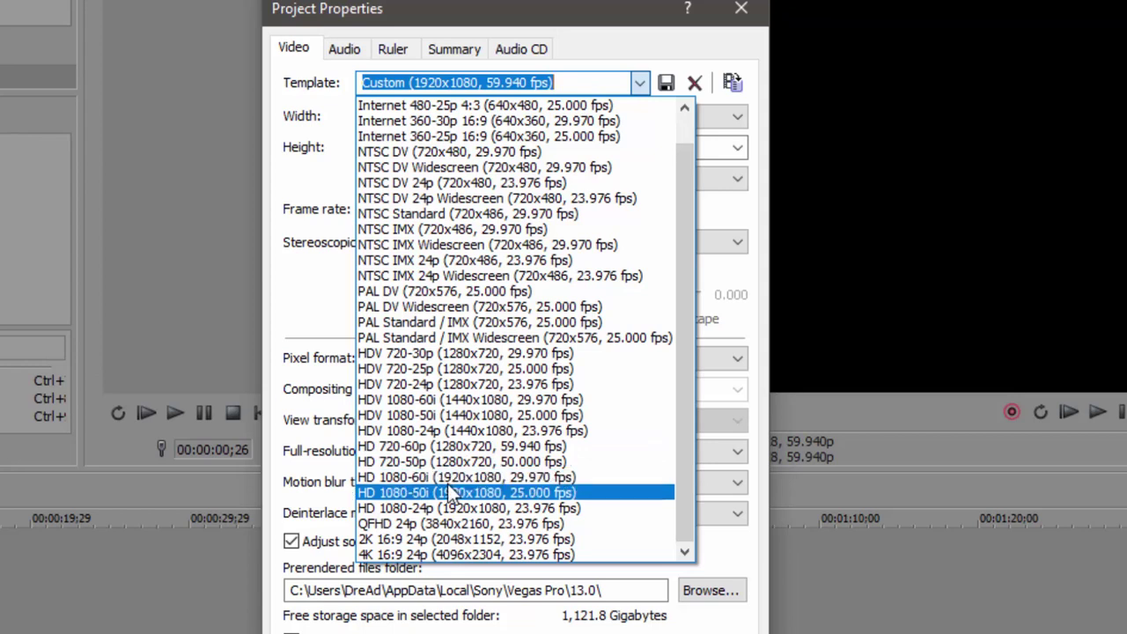
click(526, 478)
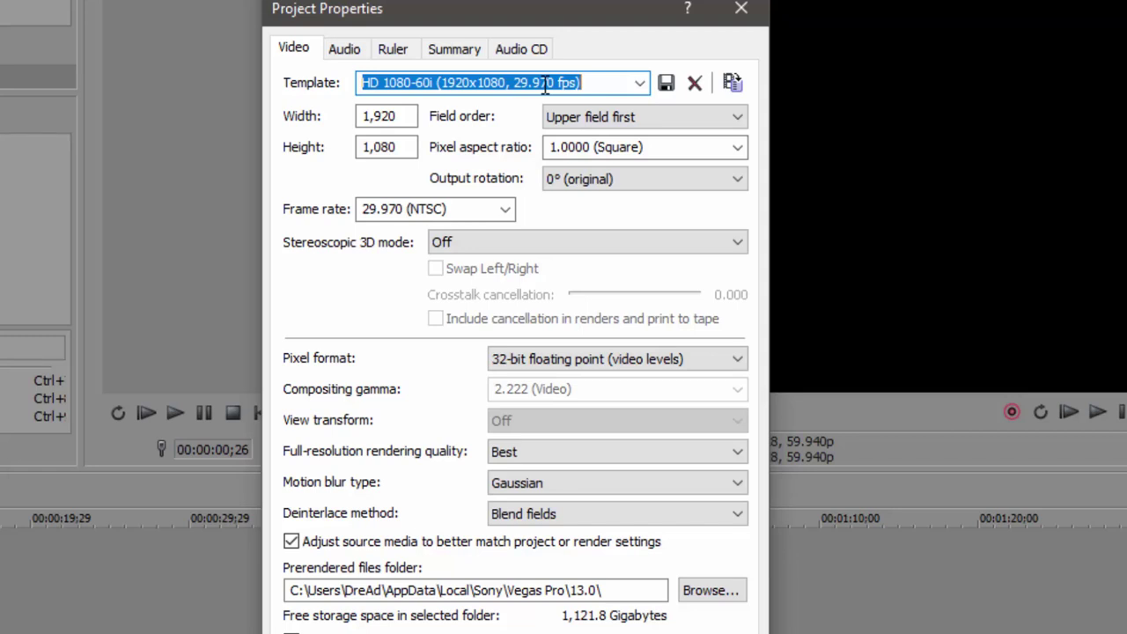
click(504, 213)
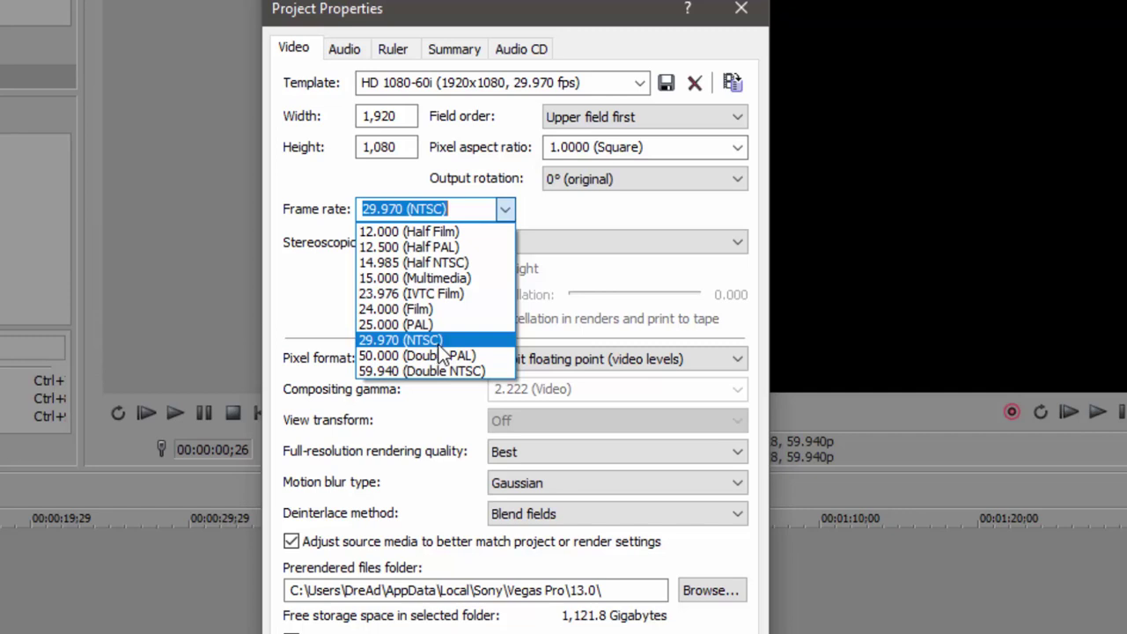
click(438, 345)
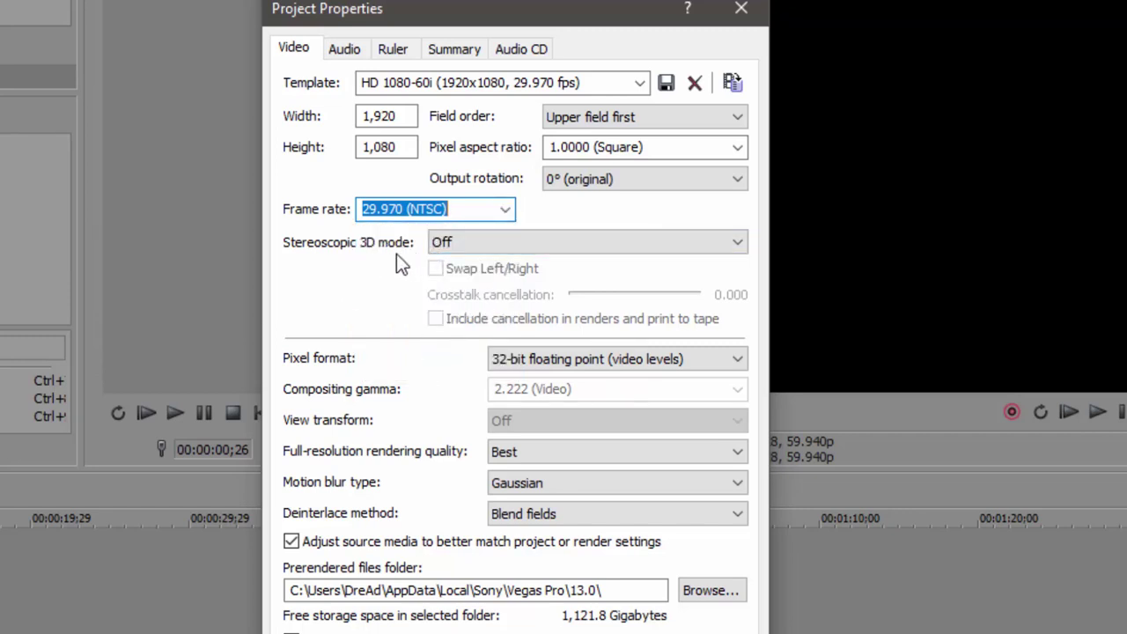
- Check the Audio settings and apply the 1920x1080, 29.970 fps project properties
click(347, 51)
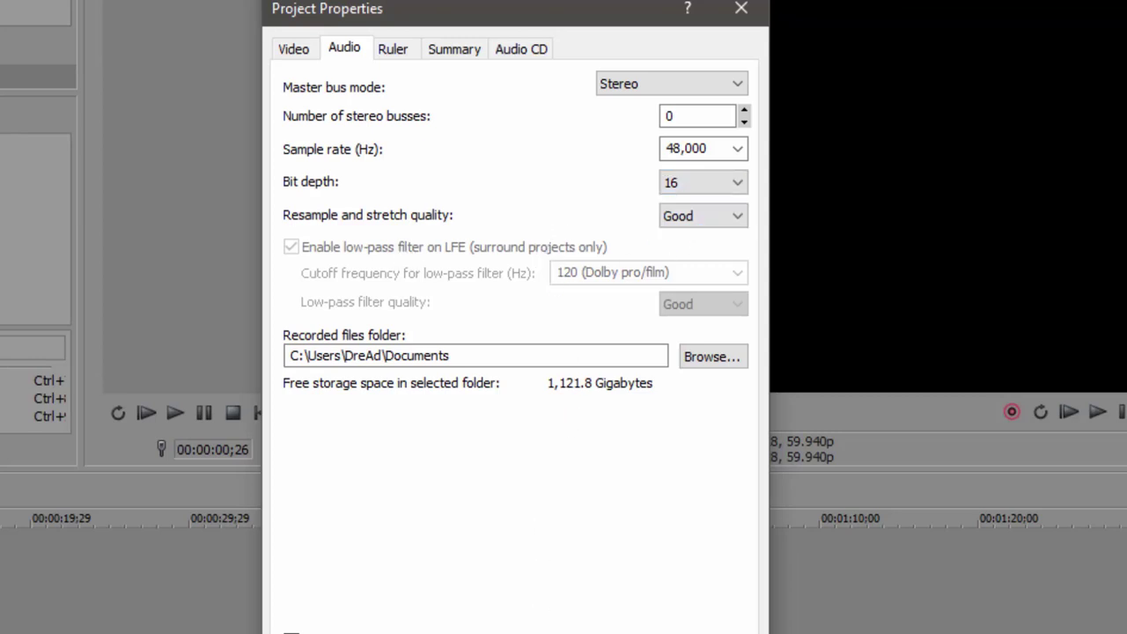
key(Return)
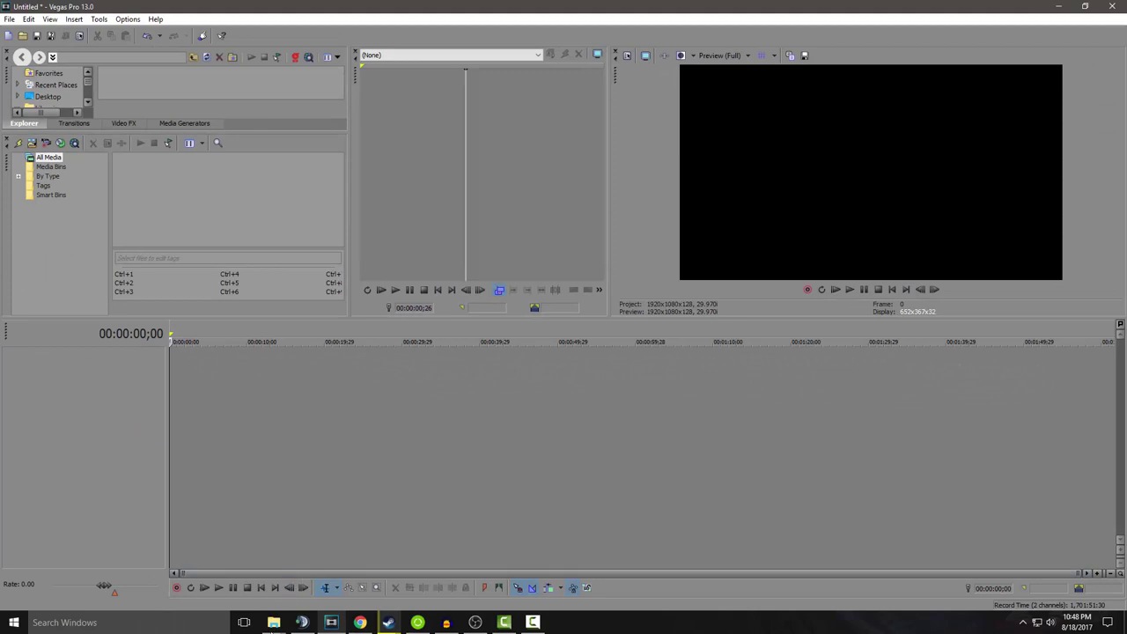
- Drag center2.png from the trans_images folder into the Vegas project media
mouse_move(273, 627)
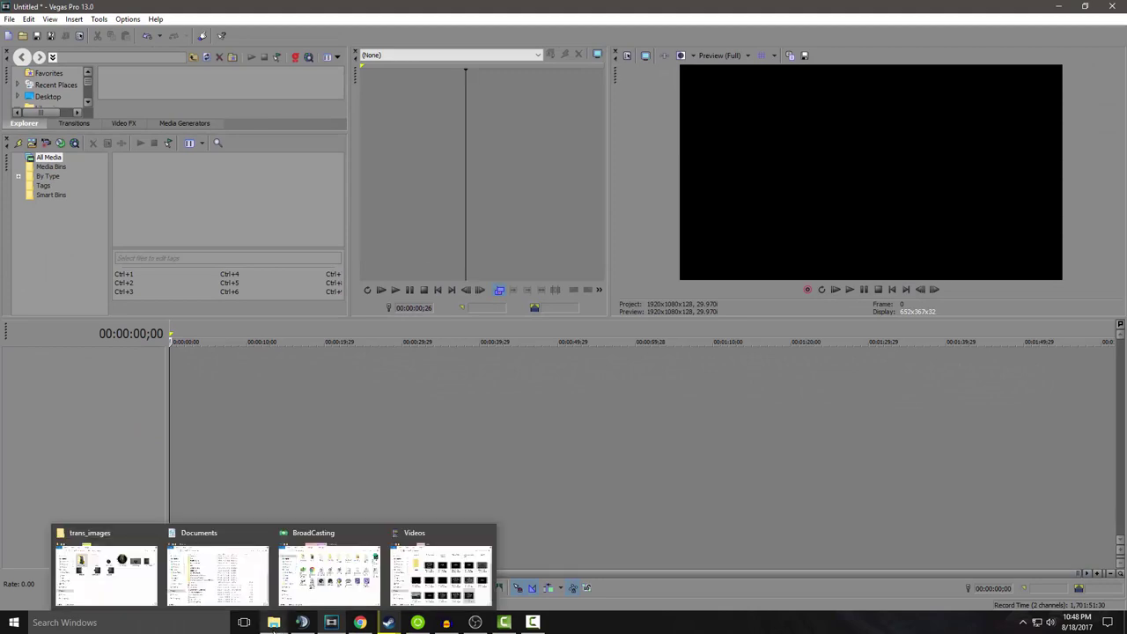
click(124, 585)
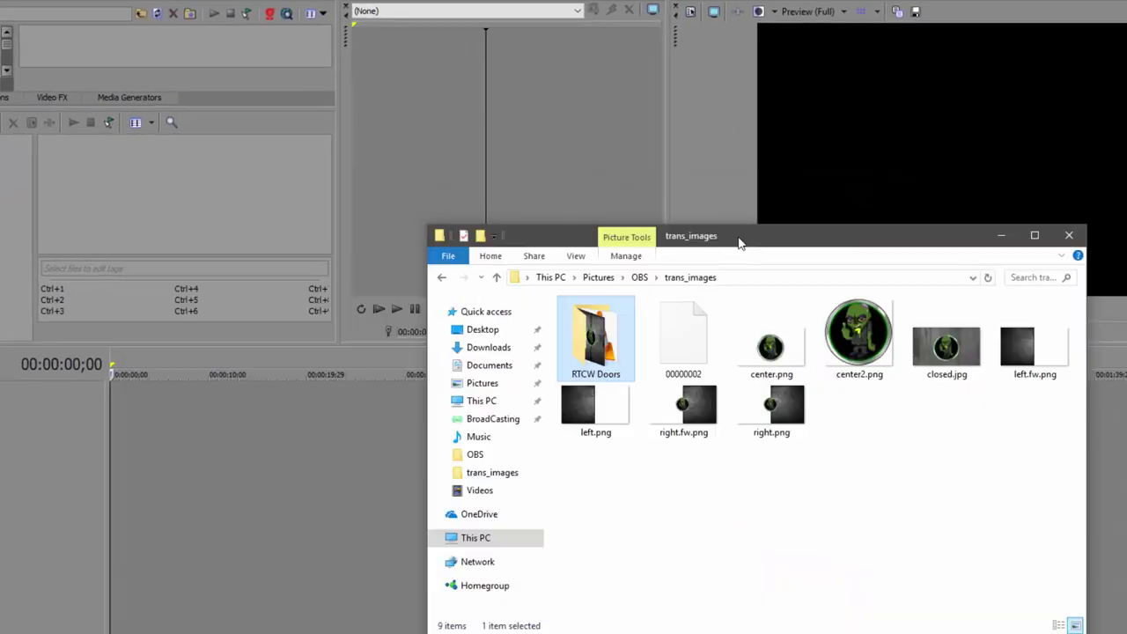
drag(875, 344, 101, 165)
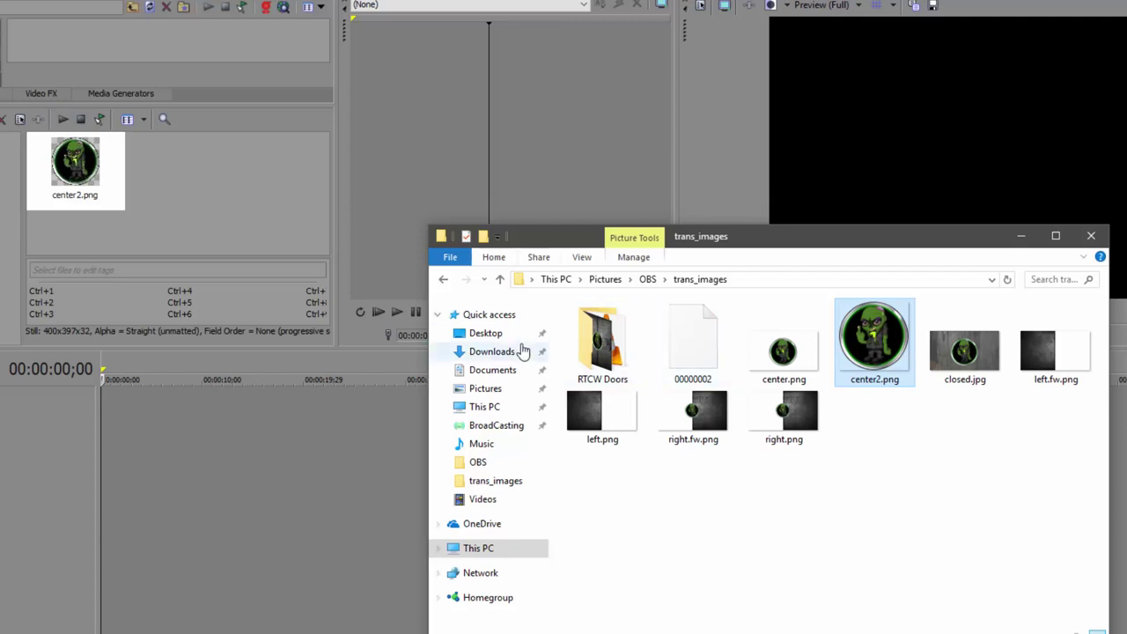
- Add rtcw-left.png, rtcw-right.png and rtcw-gate-test.mp3 from RTCW Doors to project media, then minimize Explorer
click(648, 280)
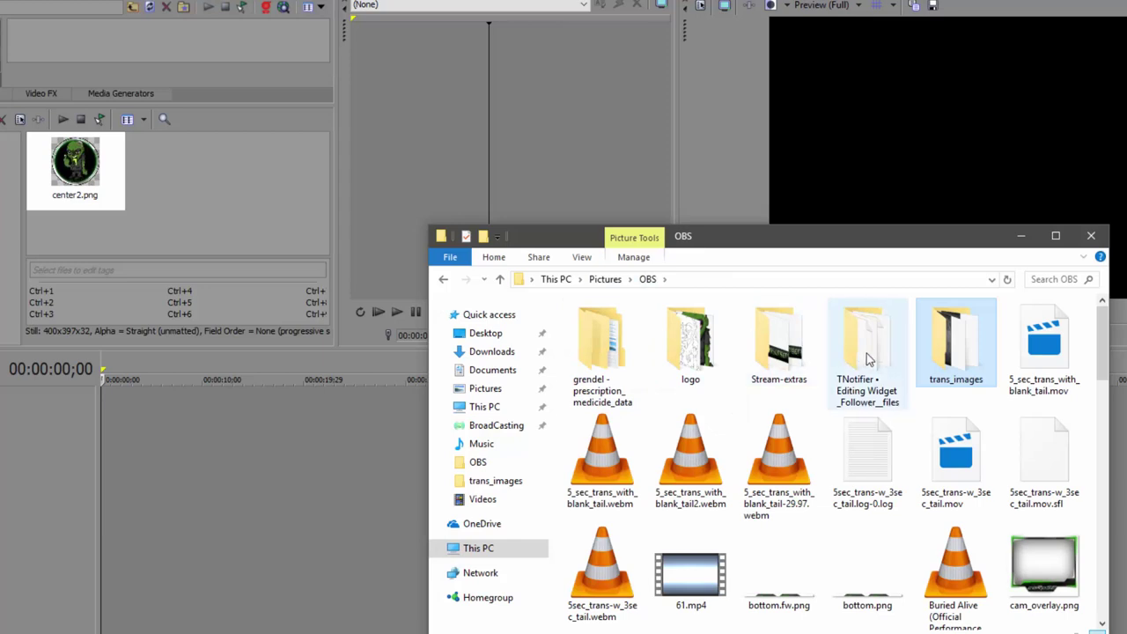
double_click(949, 352)
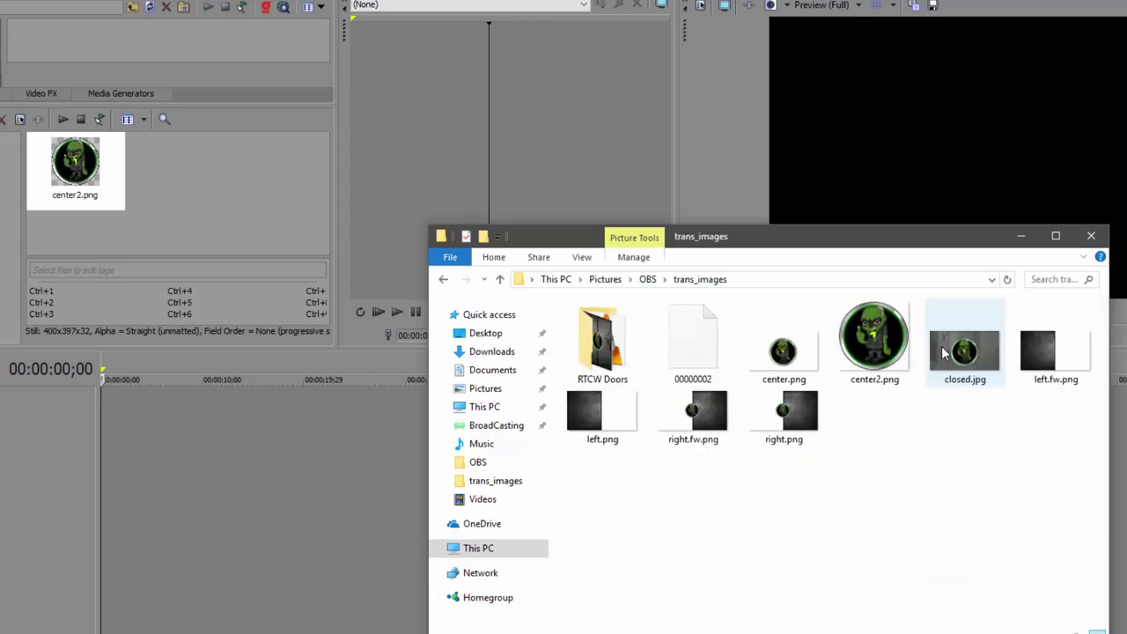
double_click(607, 335)
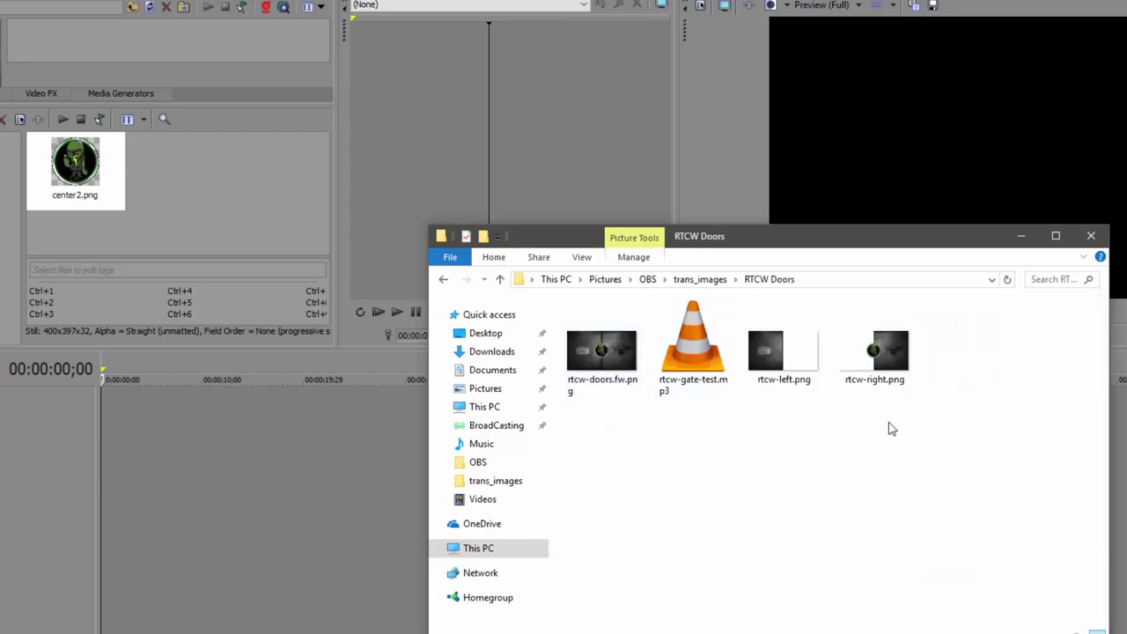
drag(916, 415, 660, 301)
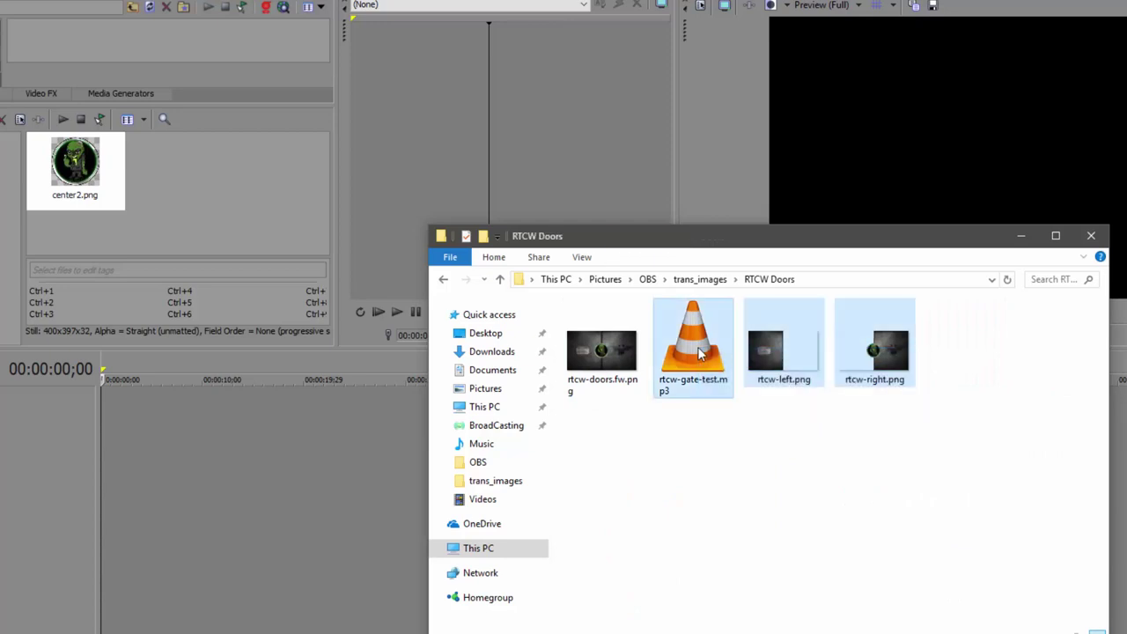
drag(693, 345, 175, 202)
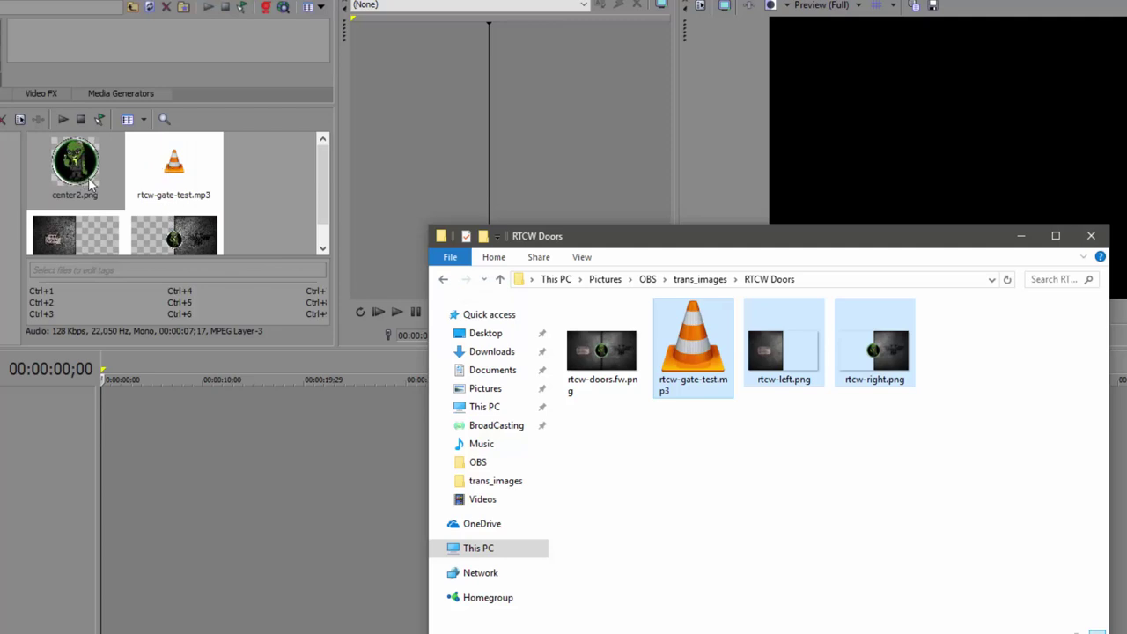
click(1022, 236)
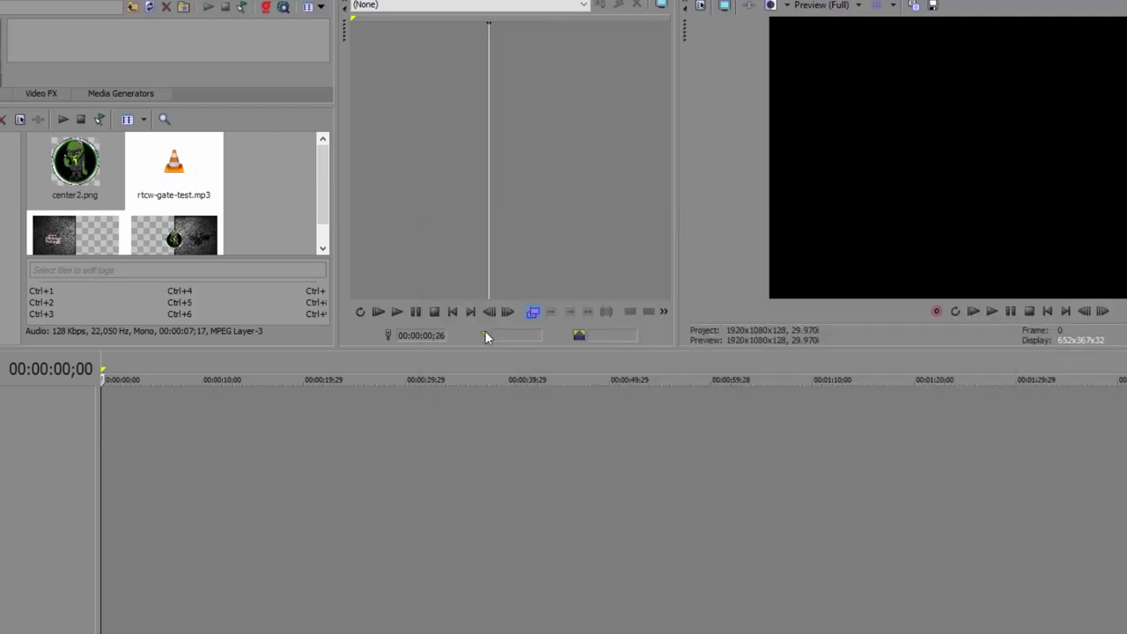
- Place center2.png, rtcw-left.png and rtcw-right.png on three stacked video tracks
drag(75, 167, 100, 430)
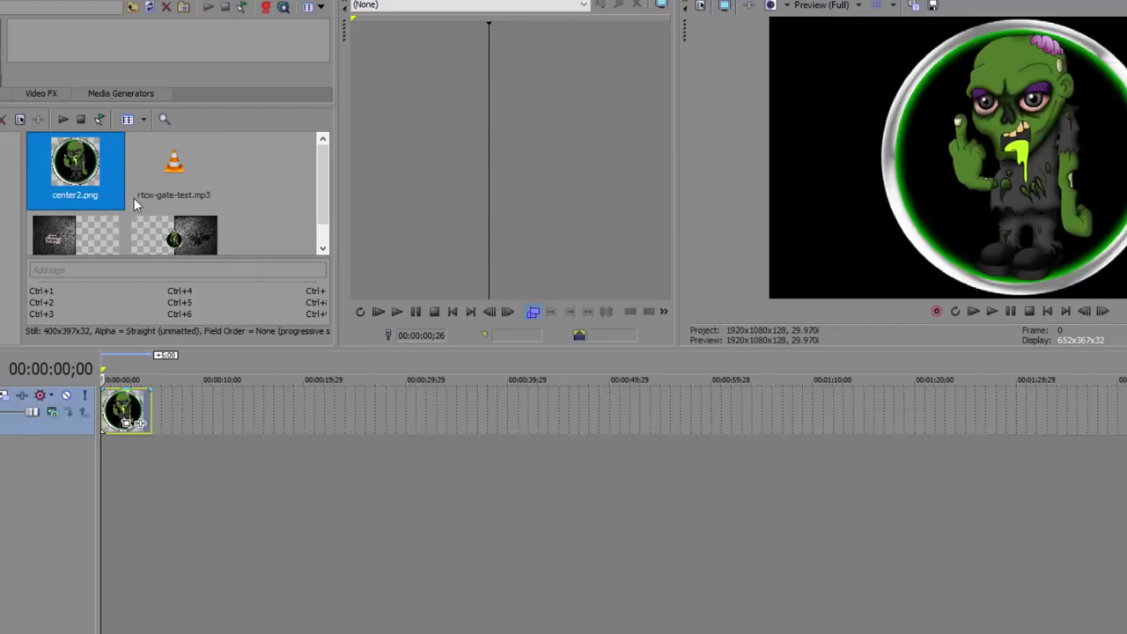
scroll(167, 193, down, 1)
drag(75, 210, 99, 473)
click(155, 210)
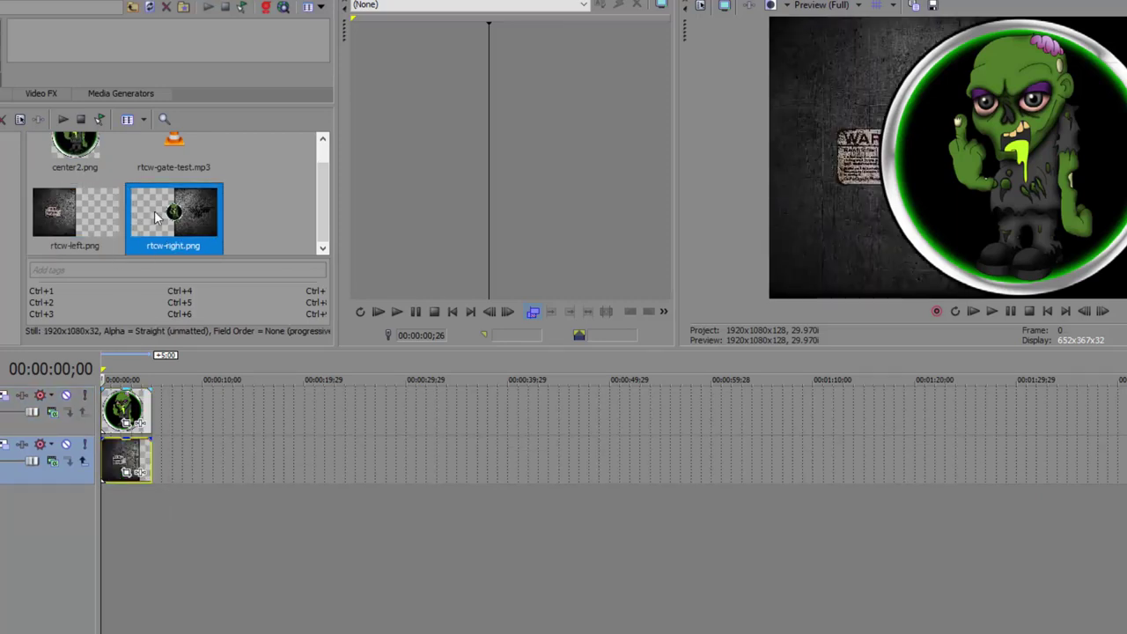
drag(154, 210, 111, 533)
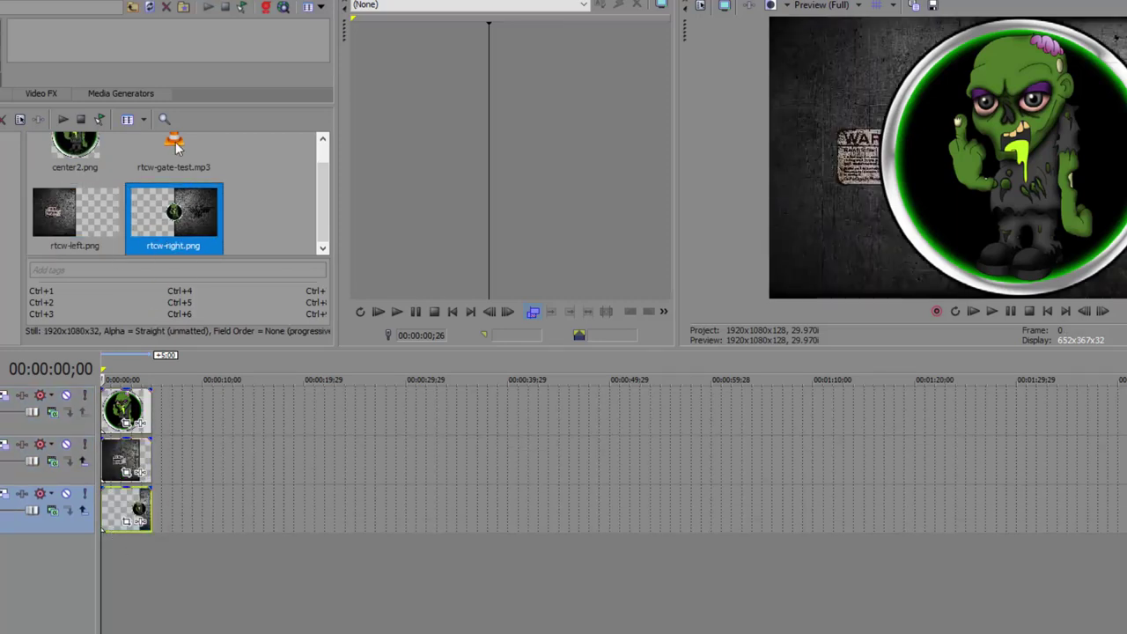
- Add rtcw-gate-test.mp3 on a new audio track below the video tracks
drag(175, 148, 100, 595)
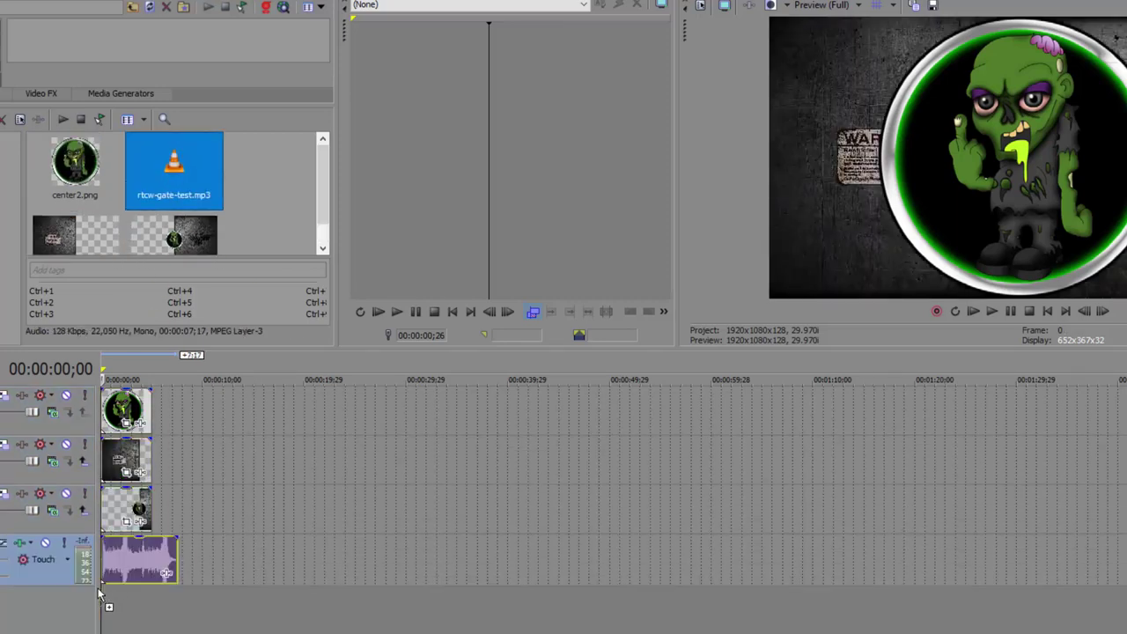
scroll(218, 560, up, 10)
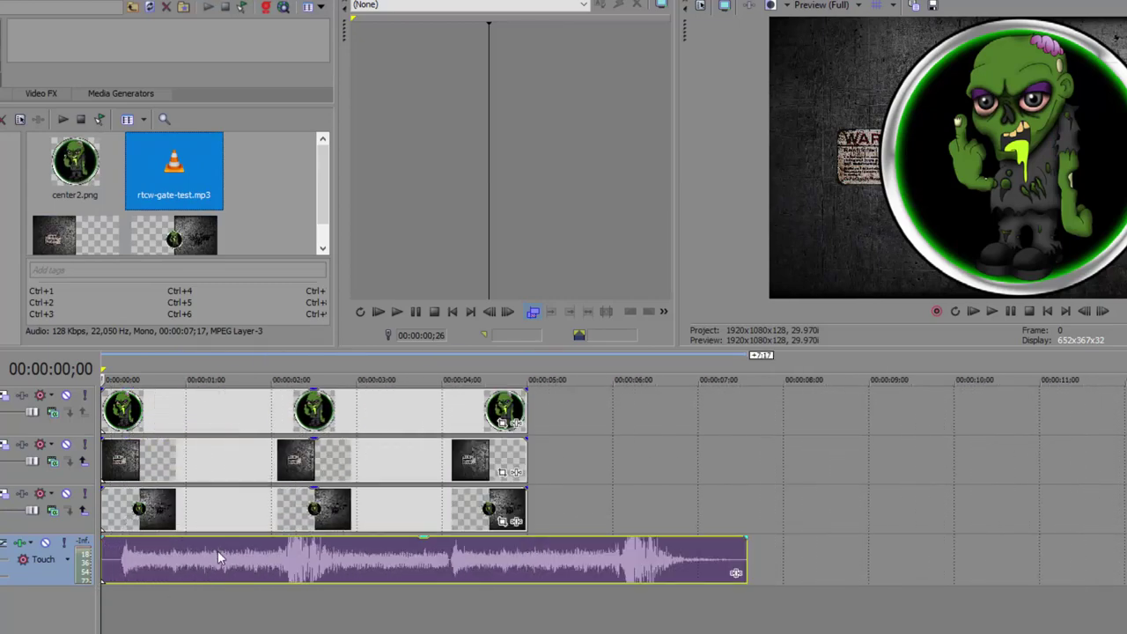
scroll(271, 533, up, 3)
scroll(271, 533, down, 2)
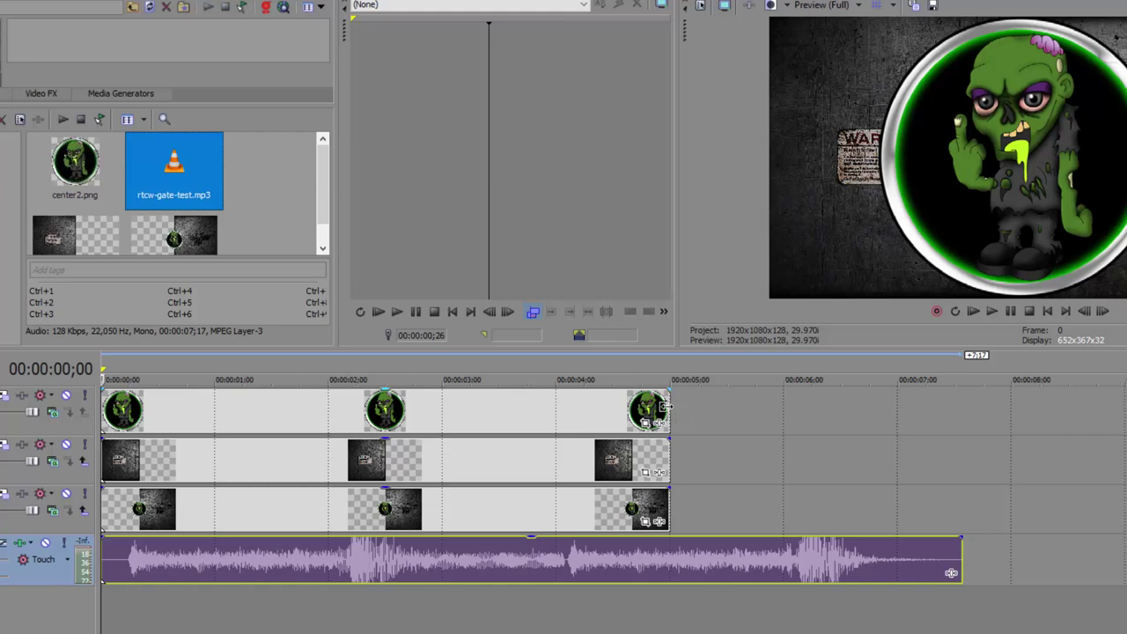
- Trim the logo clip to about 2 s, stretch both door clips to ~8 s, and start the logo at 0:02
drag(665, 407, 322, 424)
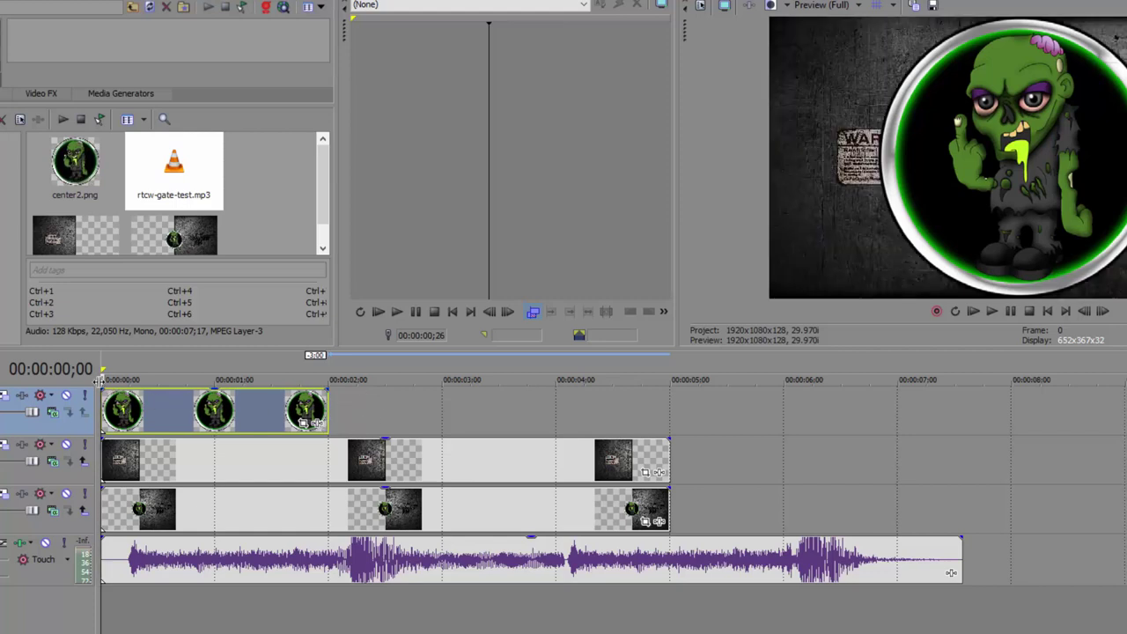
scroll(247, 420, up, 2)
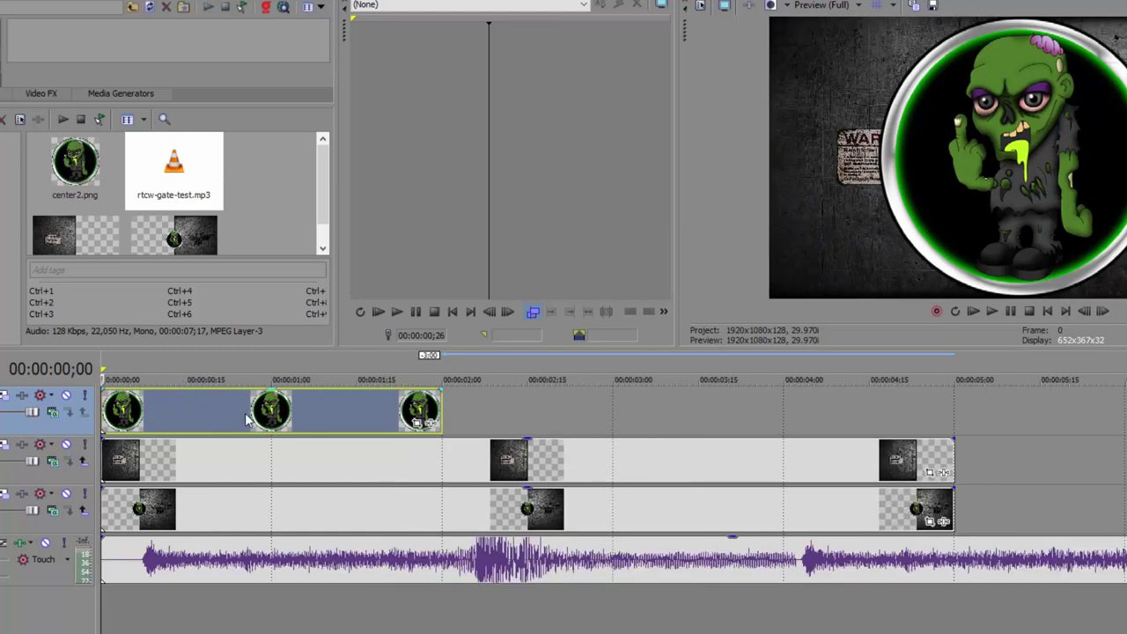
scroll(255, 421, down, 2)
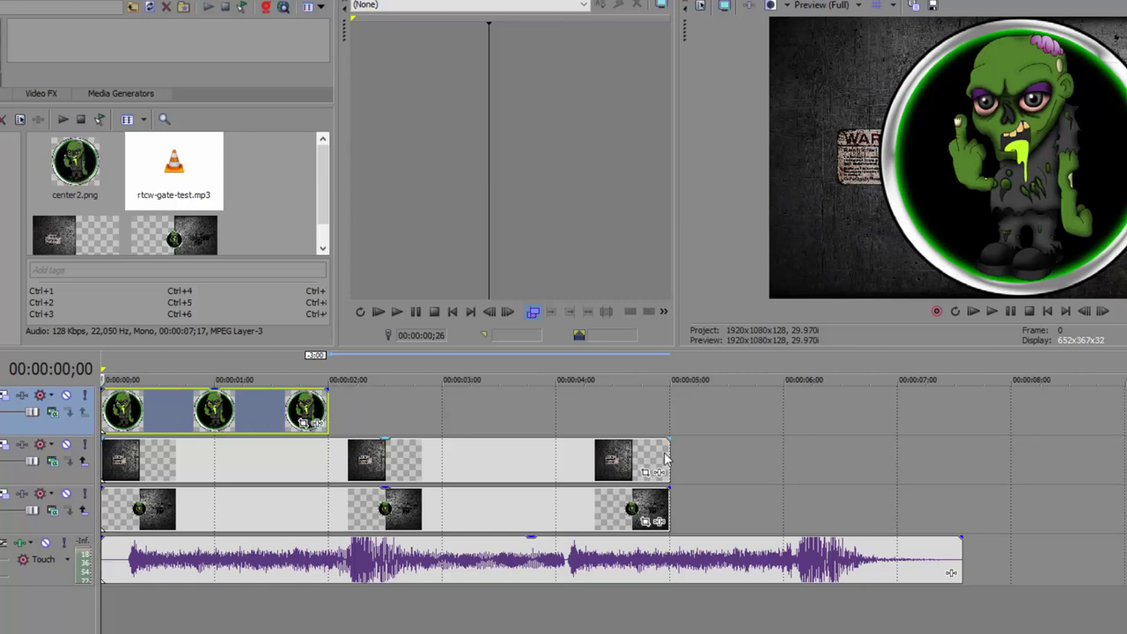
drag(667, 458, 1011, 476)
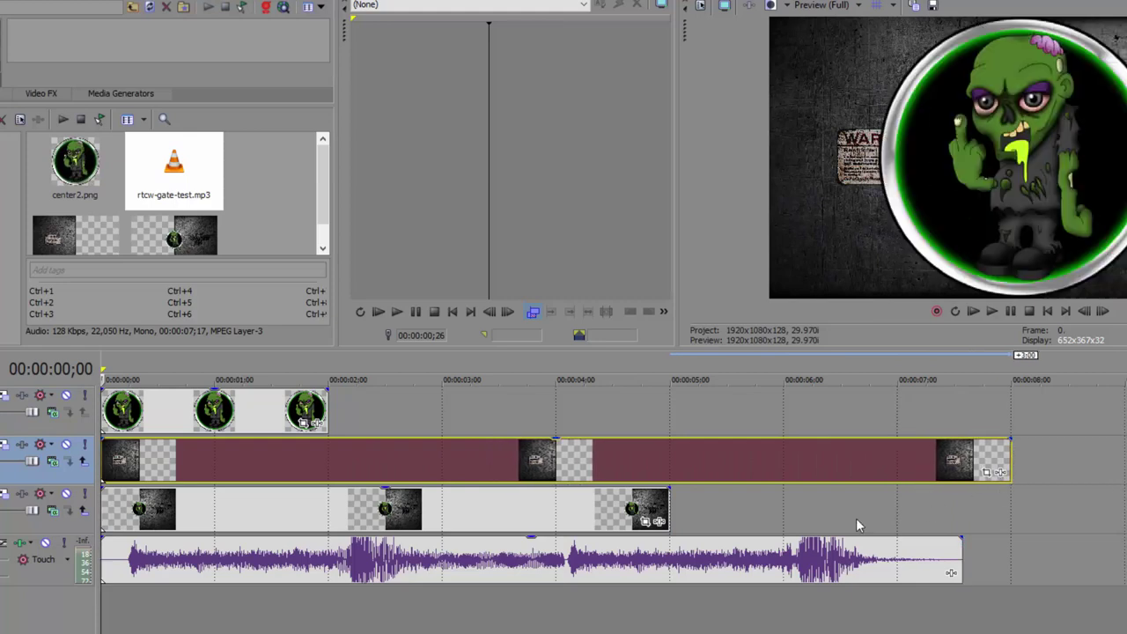
drag(670, 509, 1015, 523)
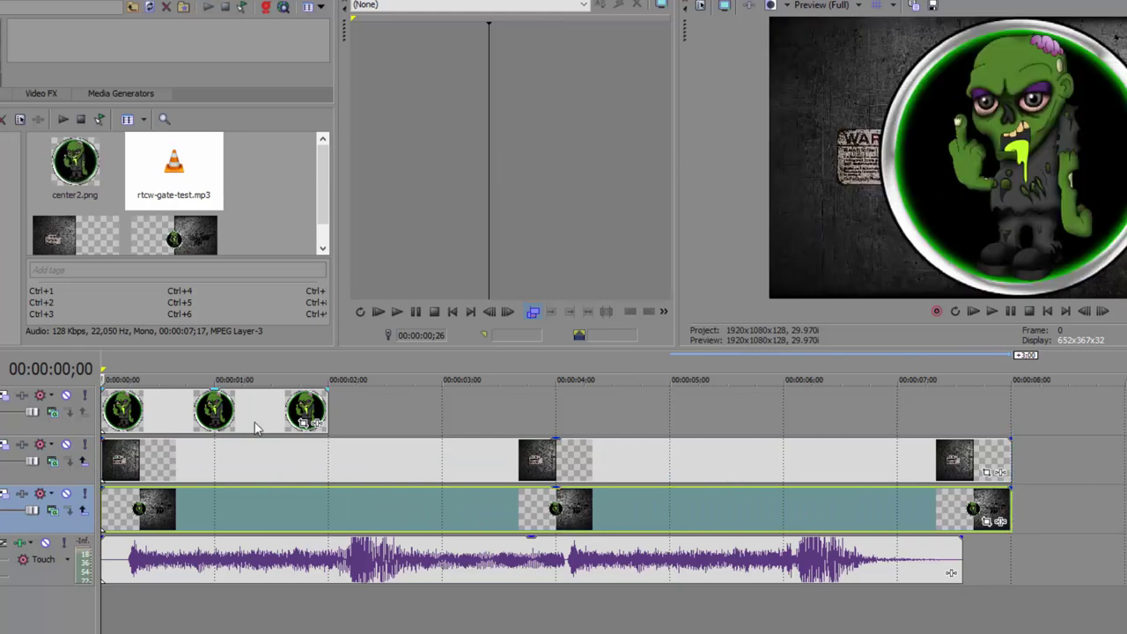
drag(249, 420, 478, 440)
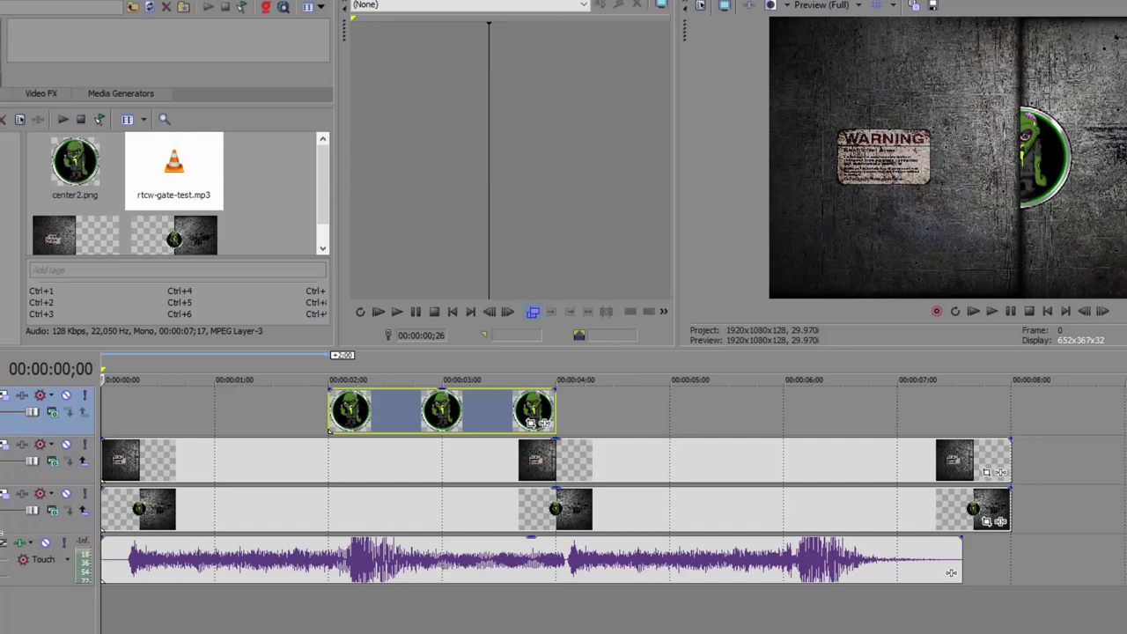
- Drag the rtcw-right track above the rtcw-left track to swap the door tracks
key(Down)
key(Down)
key(Up)
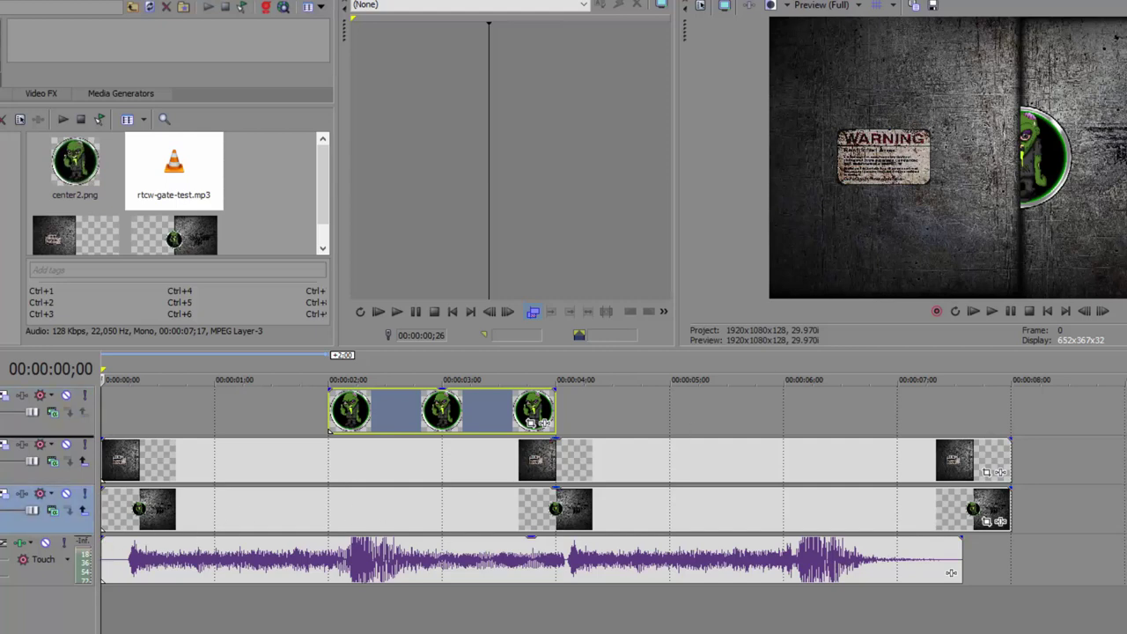
drag(18, 510, 17, 463)
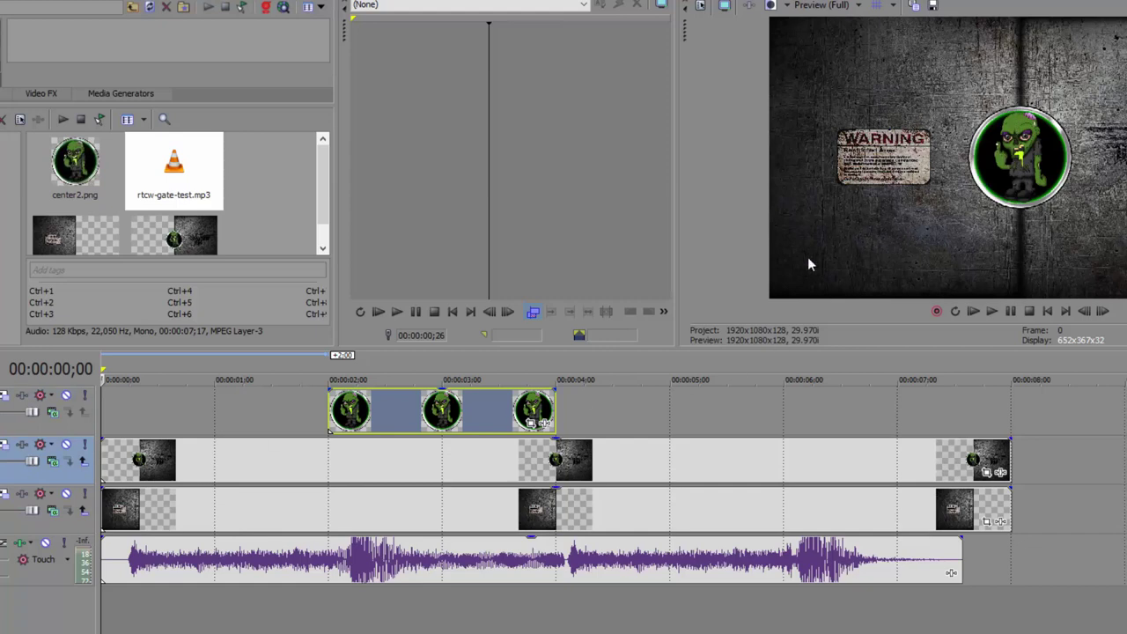
- Open Event Pan/Crop for the rtcw-right clip and enlarge and reposition its window
click(986, 474)
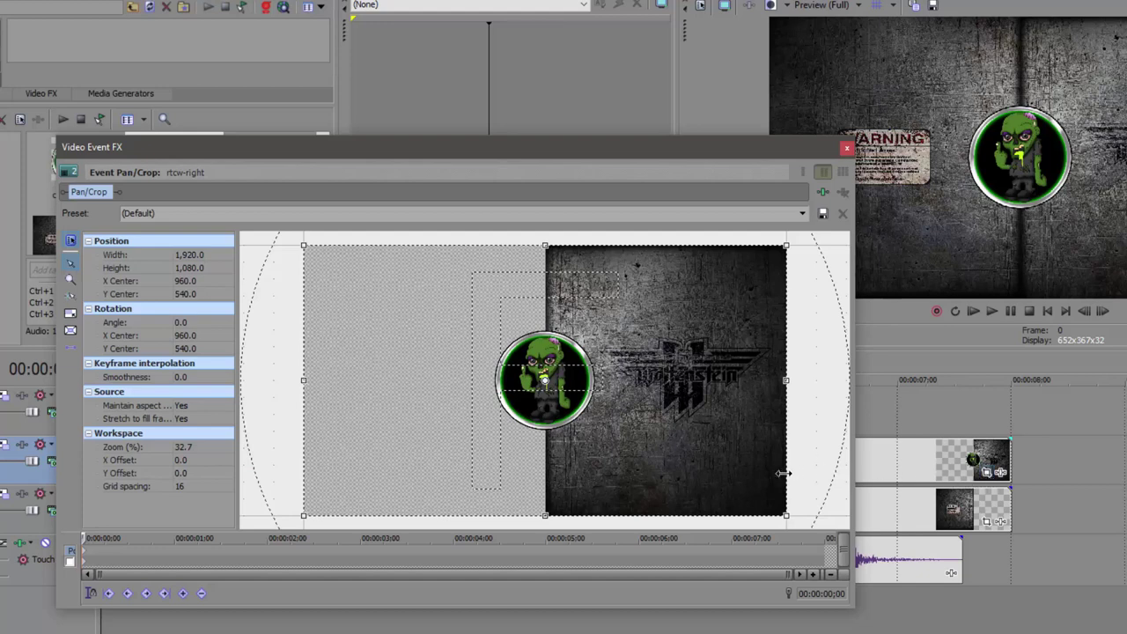
click(655, 611)
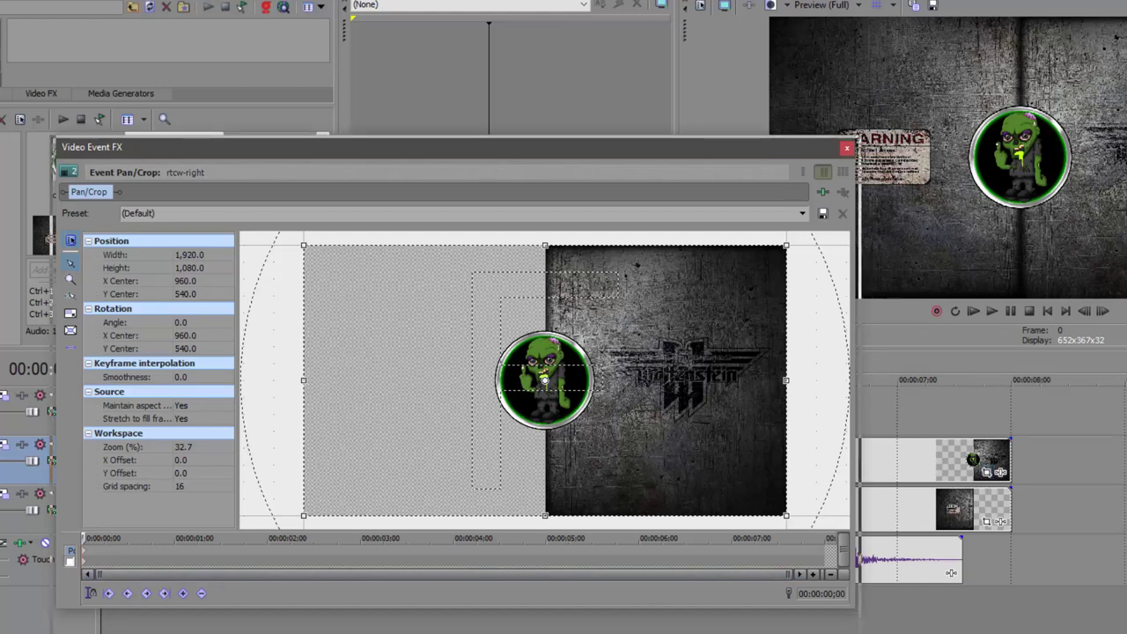
drag(655, 611, 657, 632)
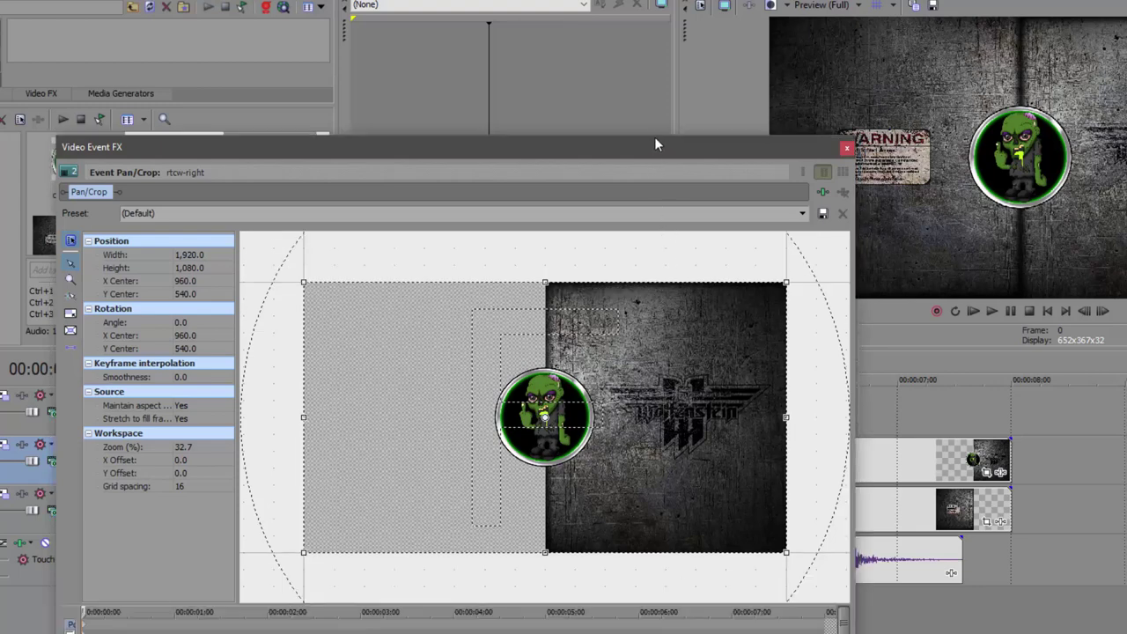
drag(654, 143, 654, 27)
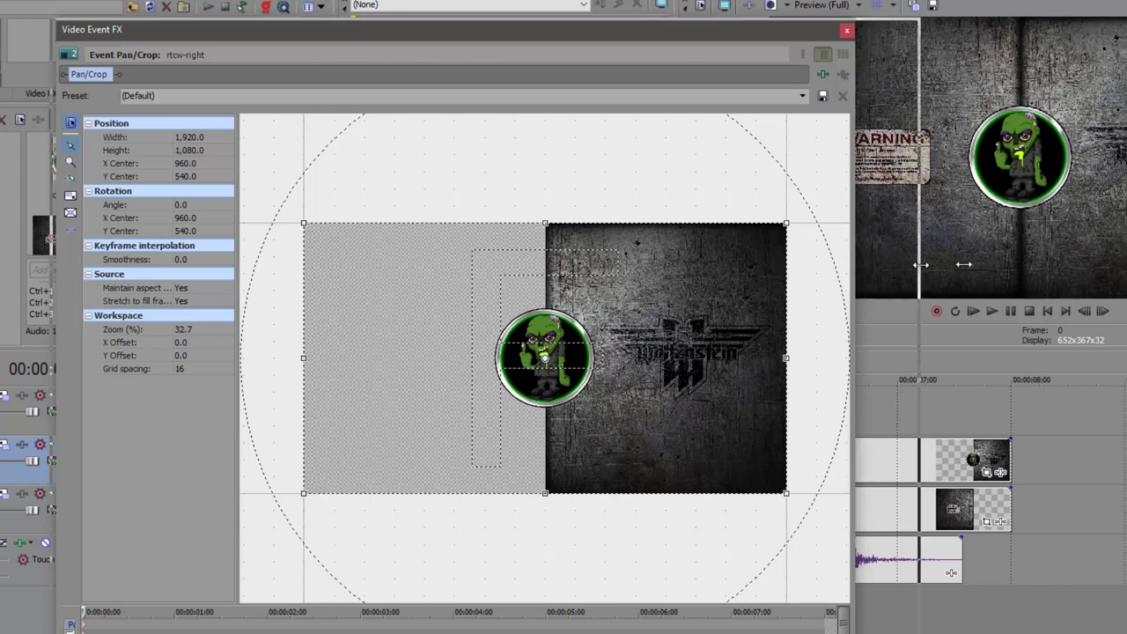
drag(860, 257, 1076, 257)
scroll(739, 350, up, 1)
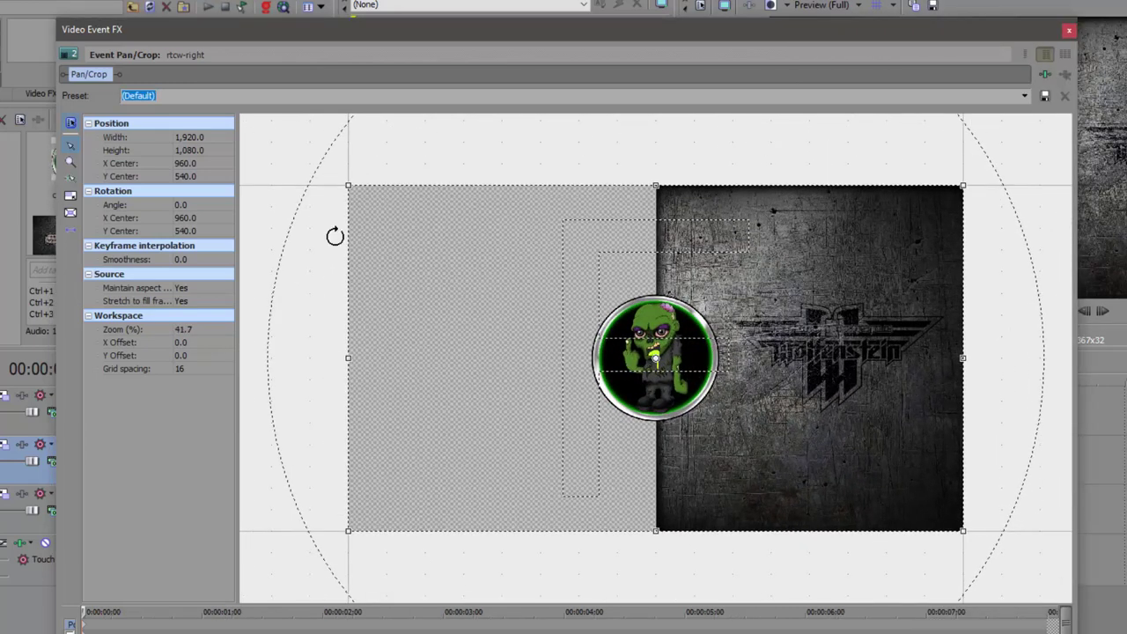
scroll(417, 246, down, 4)
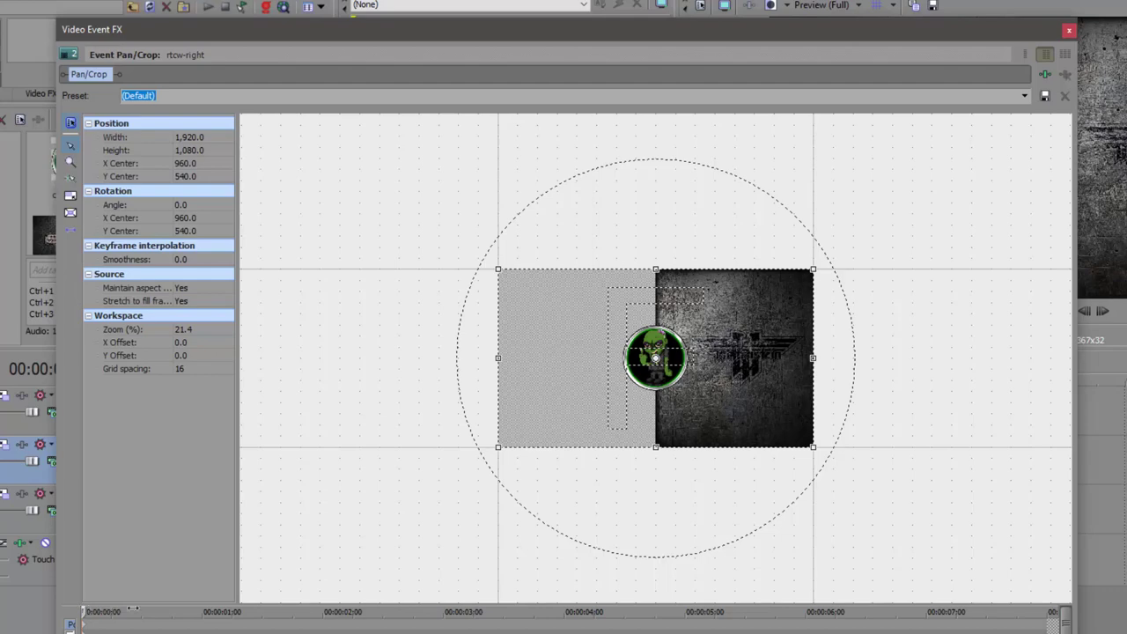
- Place pan/crop keyframes at about 2, 4 and 6 seconds
drag(132, 608, 280, 600)
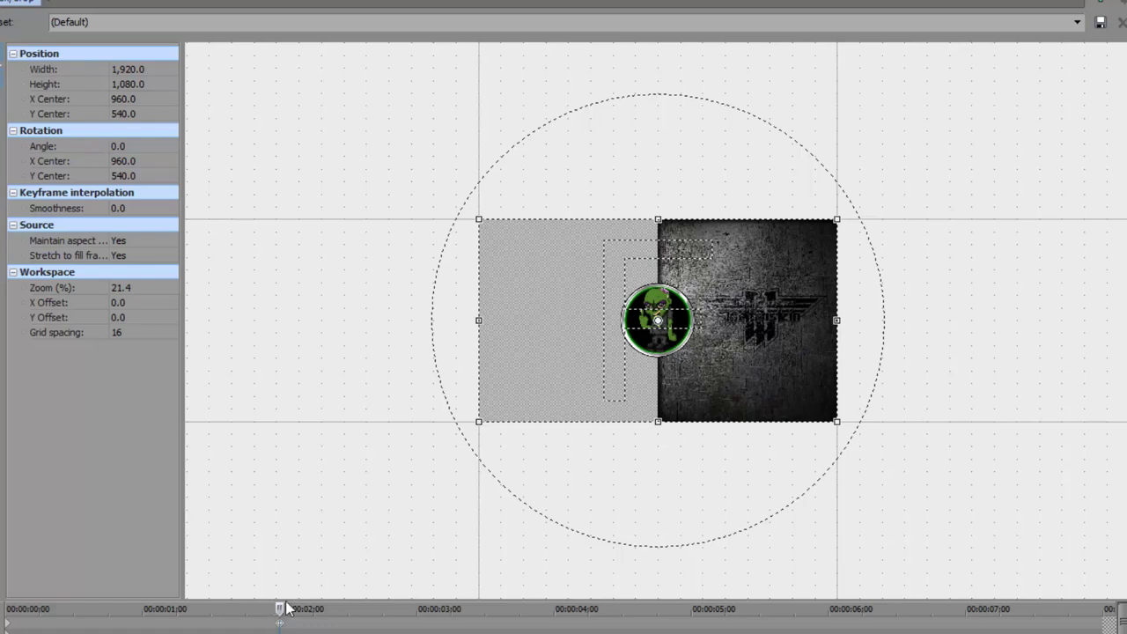
drag(283, 606, 558, 610)
drag(584, 607, 828, 601)
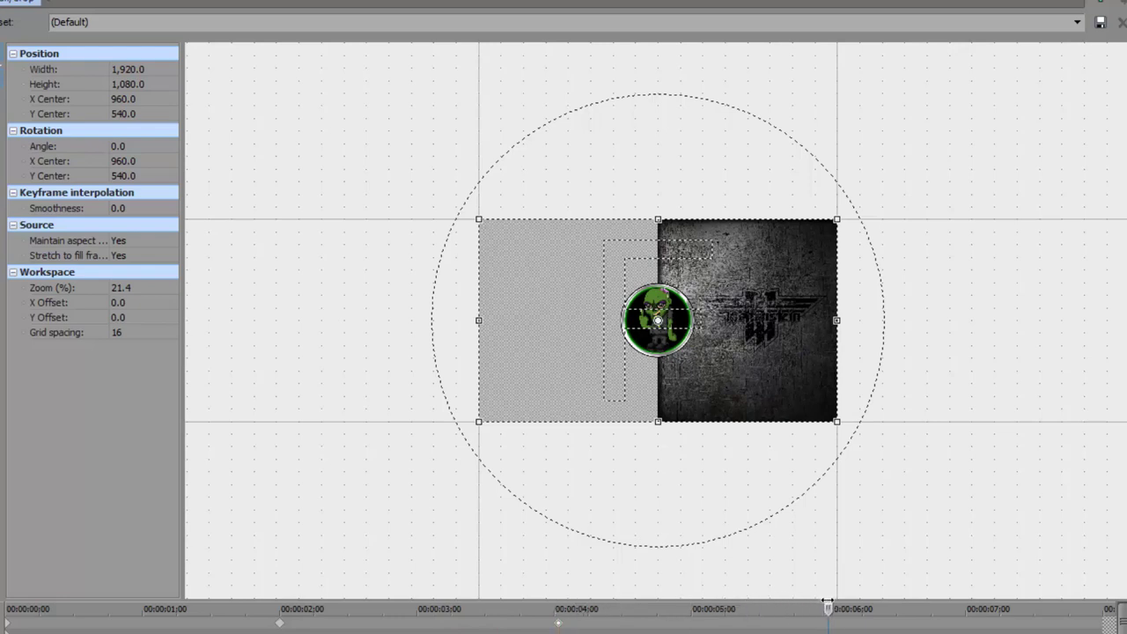